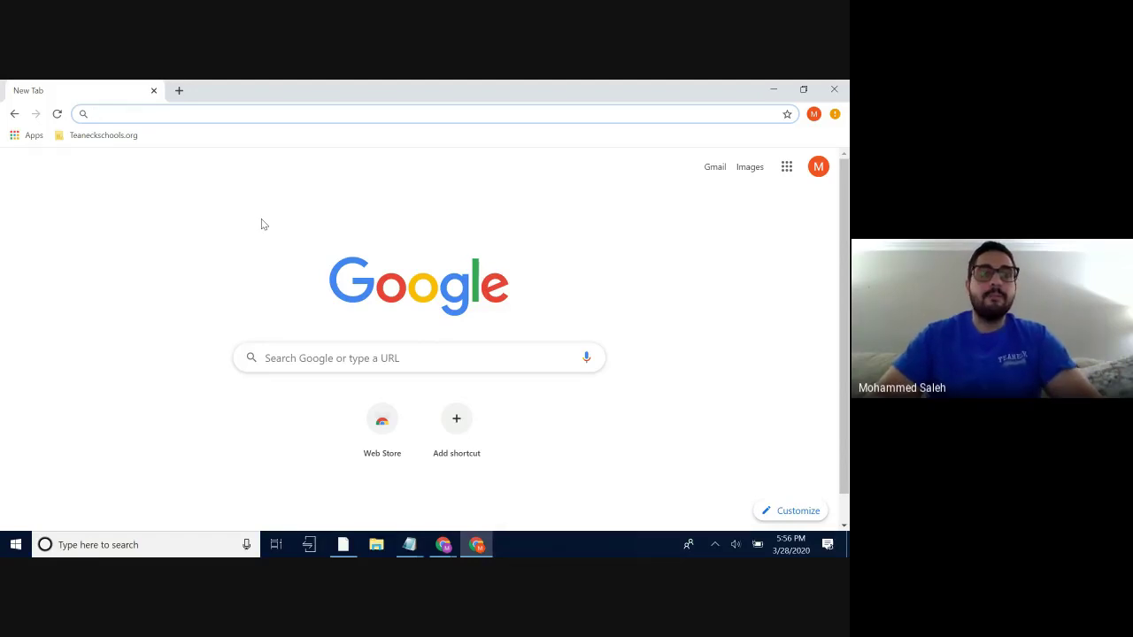
# - Search Google for 'screencast' to find the Screencastify site
pyautogui.click(329, 359)
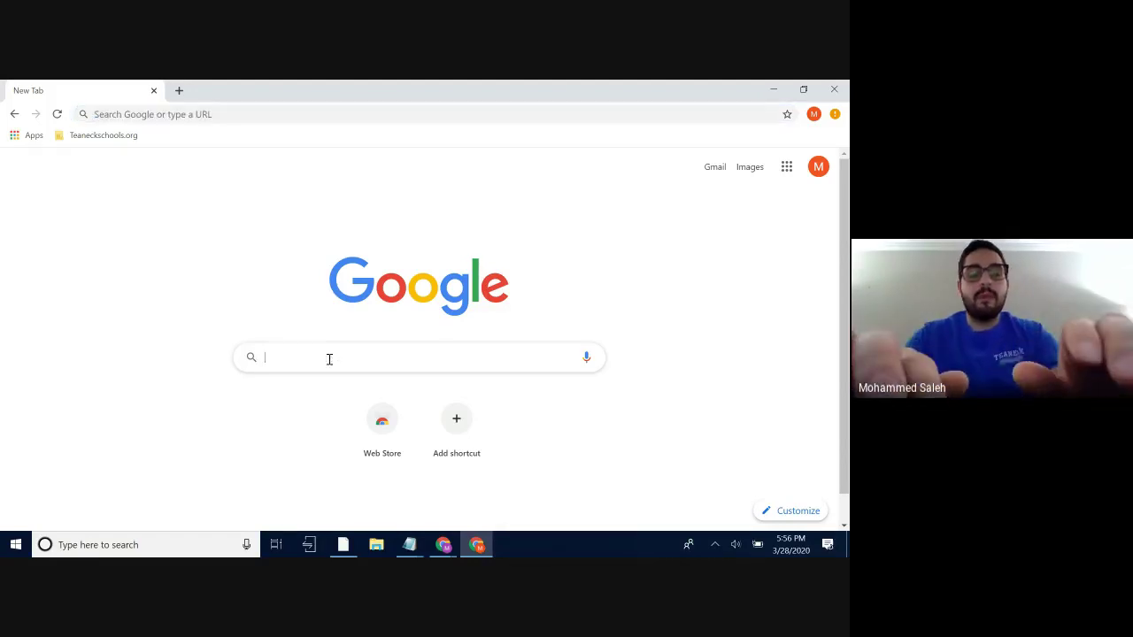
pyautogui.write('screencastify')
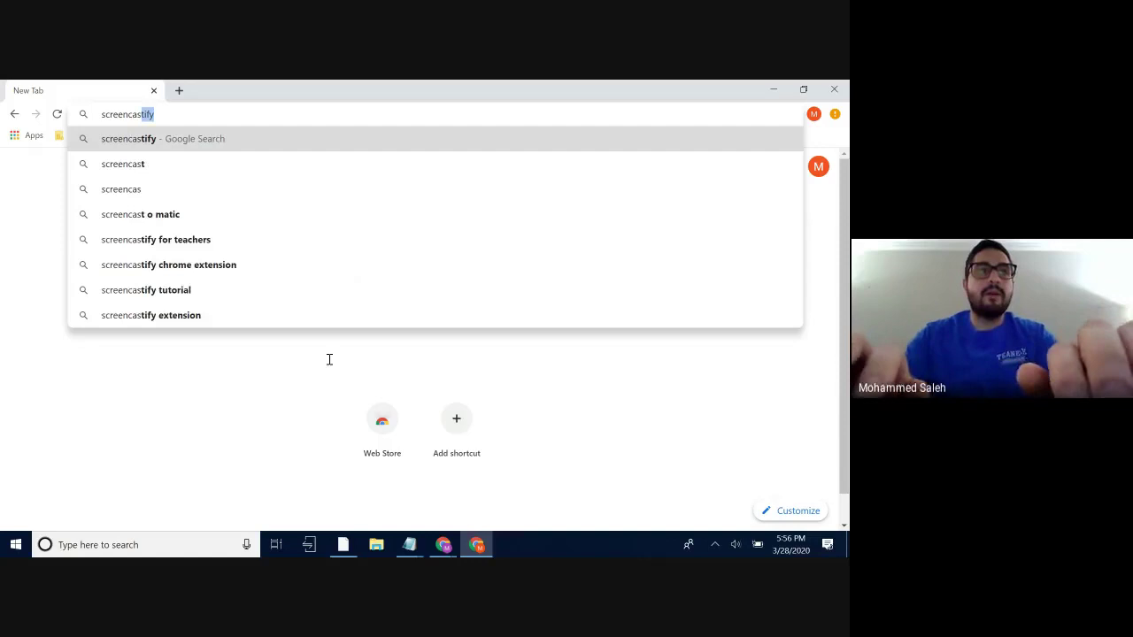
pyautogui.press('Return')
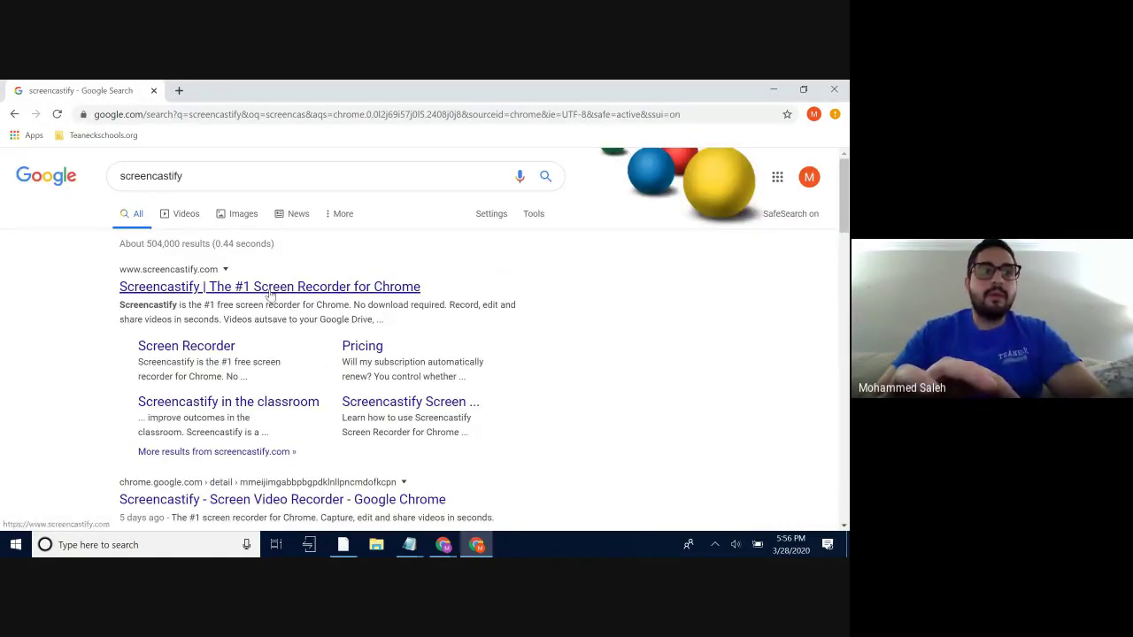
# - Open screencastify.com and add the Screencastify extension to Chrome from the Web Store
pyautogui.click(269, 291)
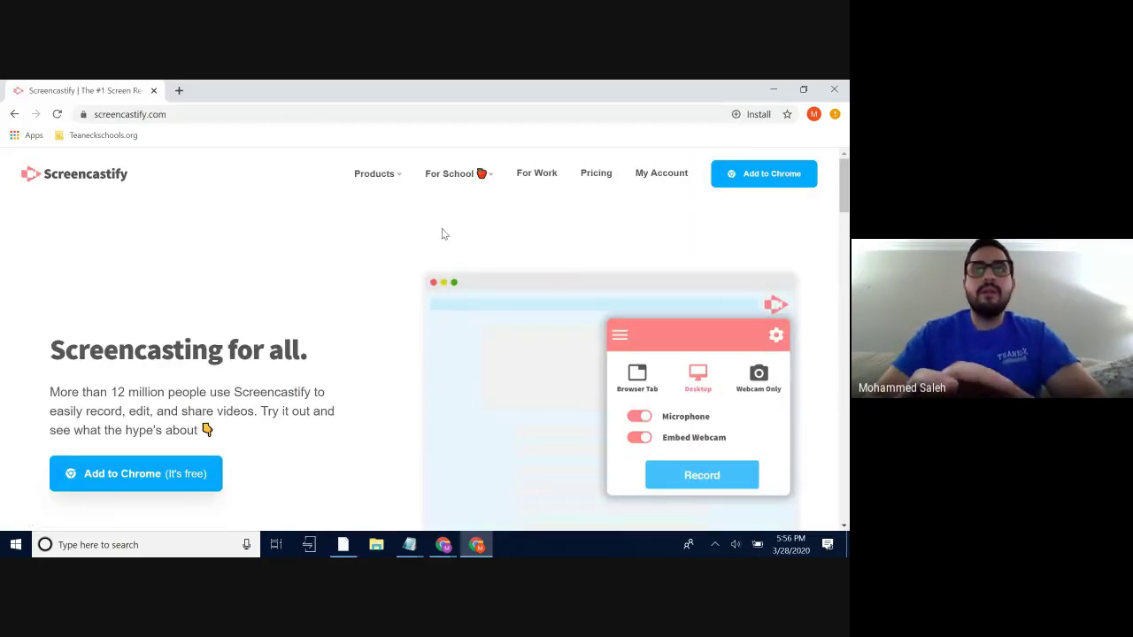
pyautogui.click(777, 175)
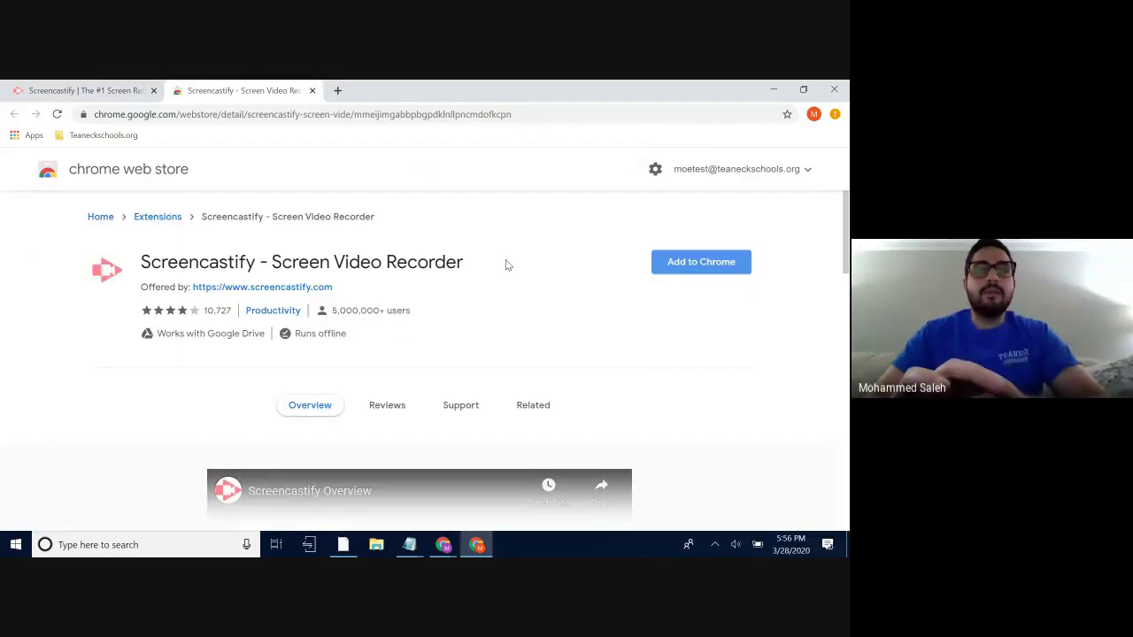
pyautogui.click(683, 271)
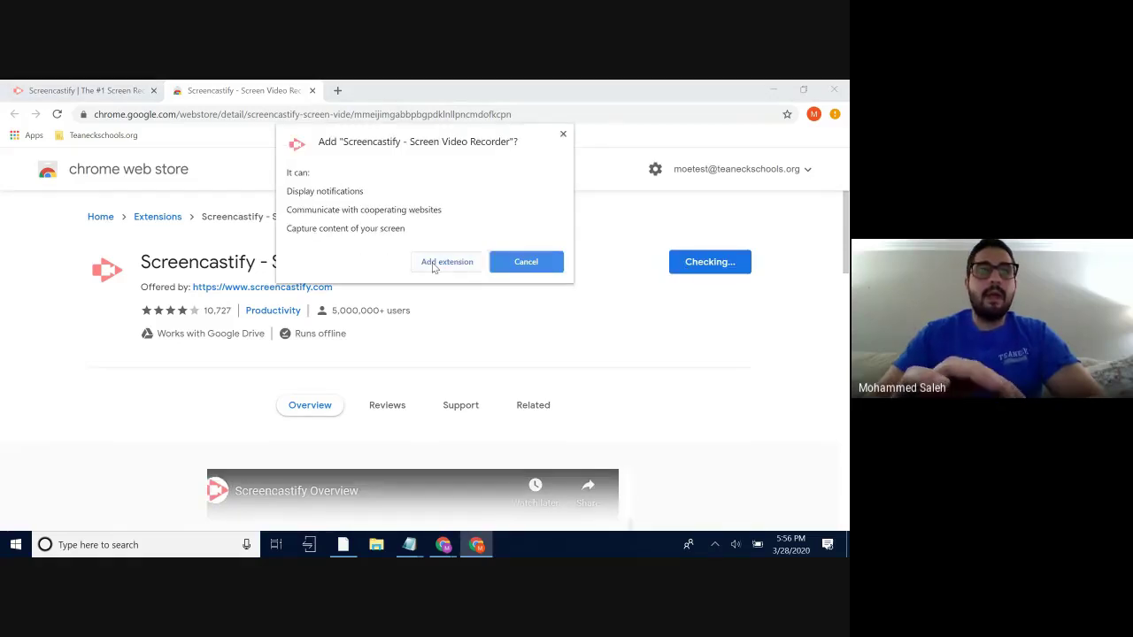
pyautogui.click(433, 264)
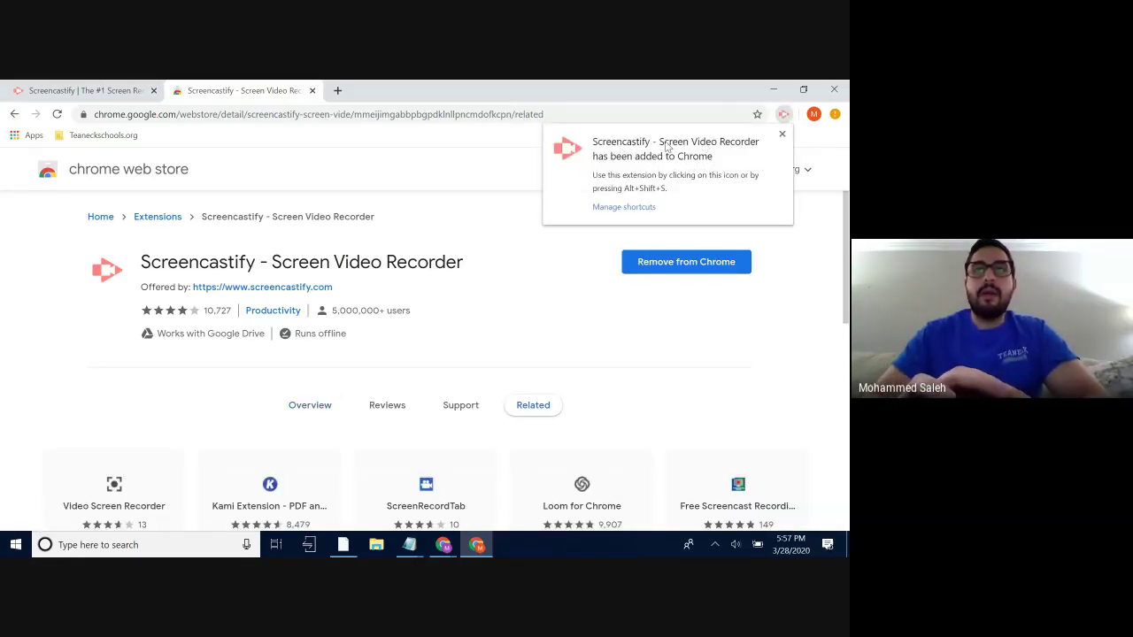
# - Dismiss the extension-added notice and launch Screencastify's setup page
pyautogui.click(783, 135)
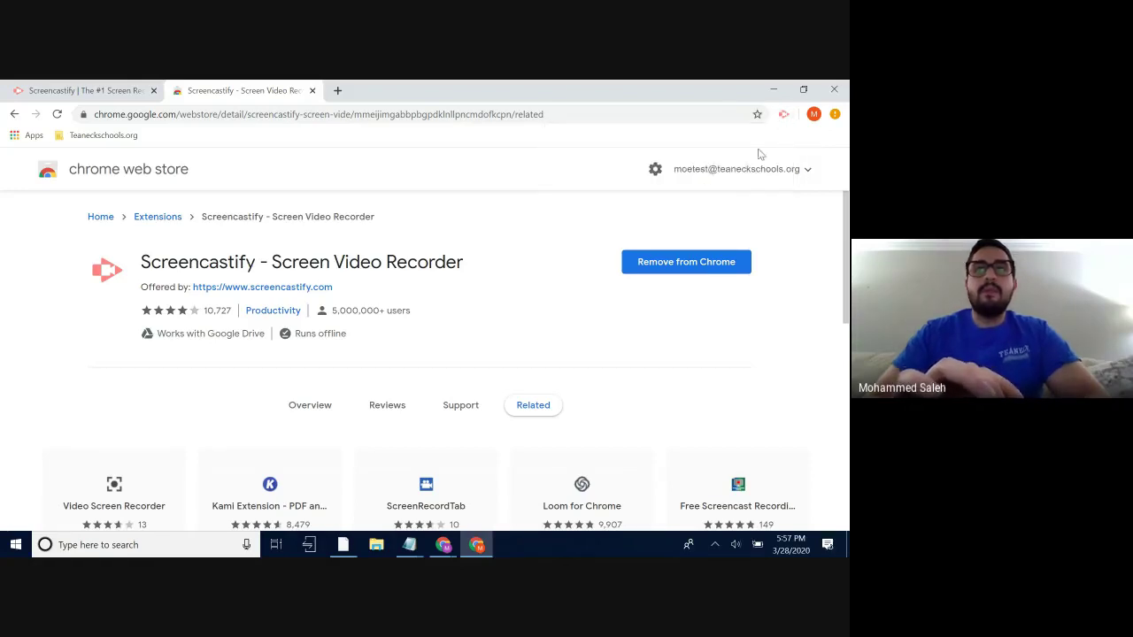
pyautogui.click(785, 113)
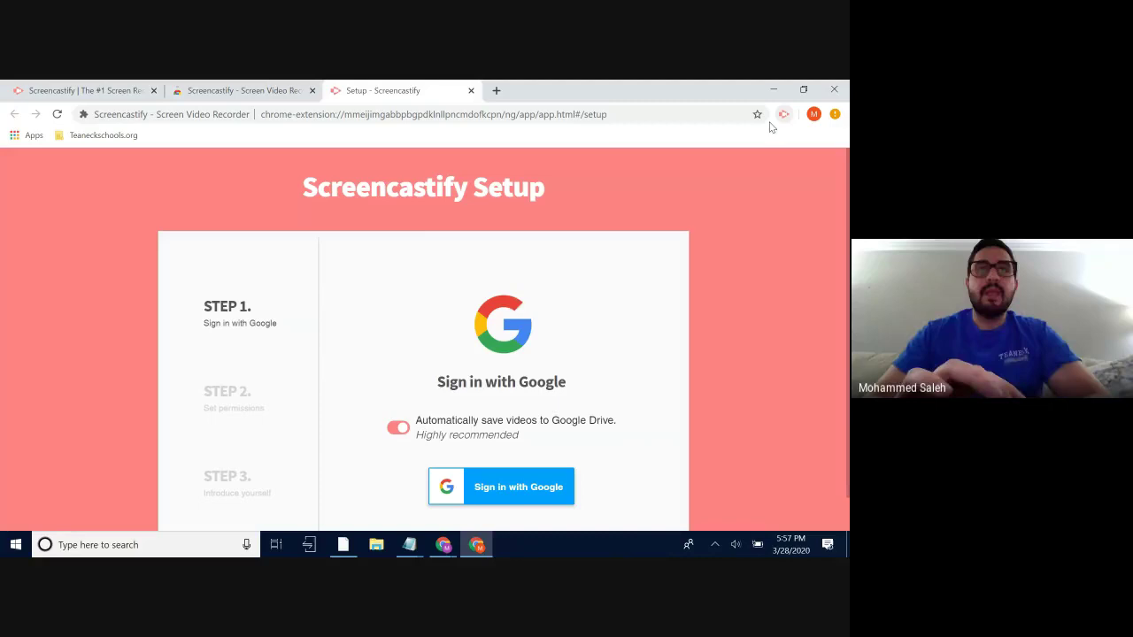
pyautogui.scroll(-1, 499, 306)
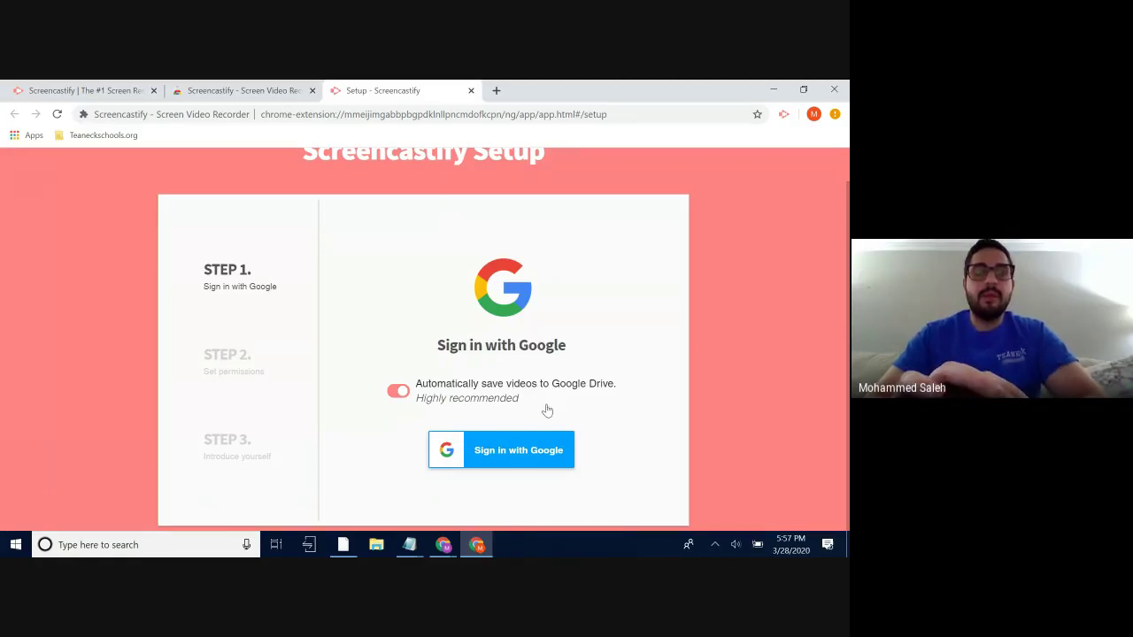
# - Sign in with the Google account and allow Screencastify access to Google Drive
pyautogui.click(539, 459)
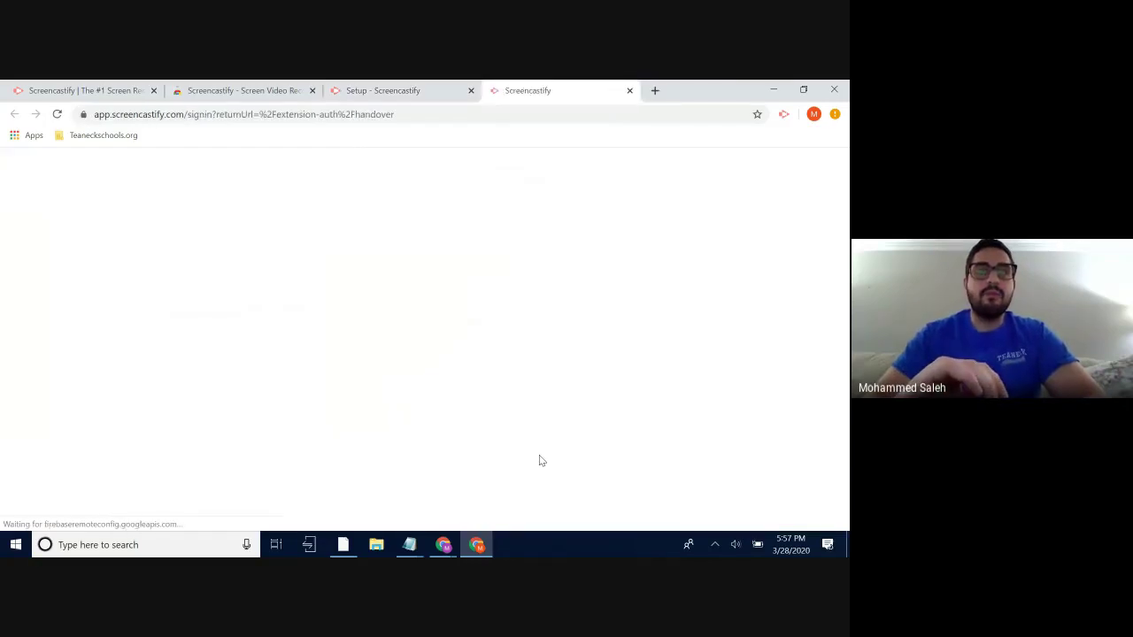
pyautogui.click(434, 333)
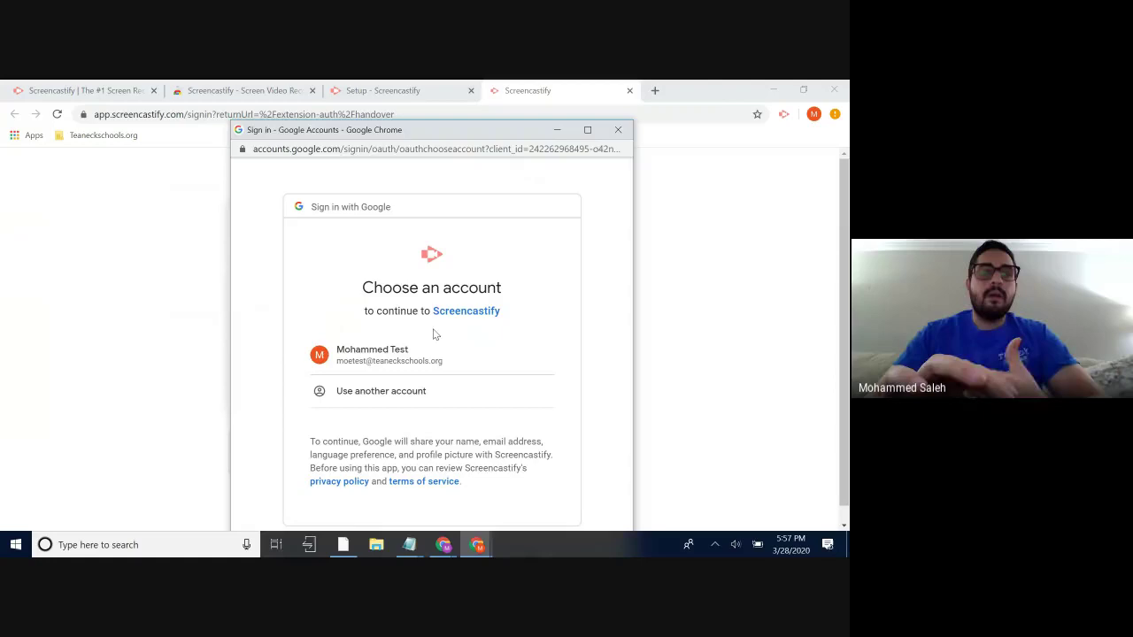
pyautogui.click(392, 355)
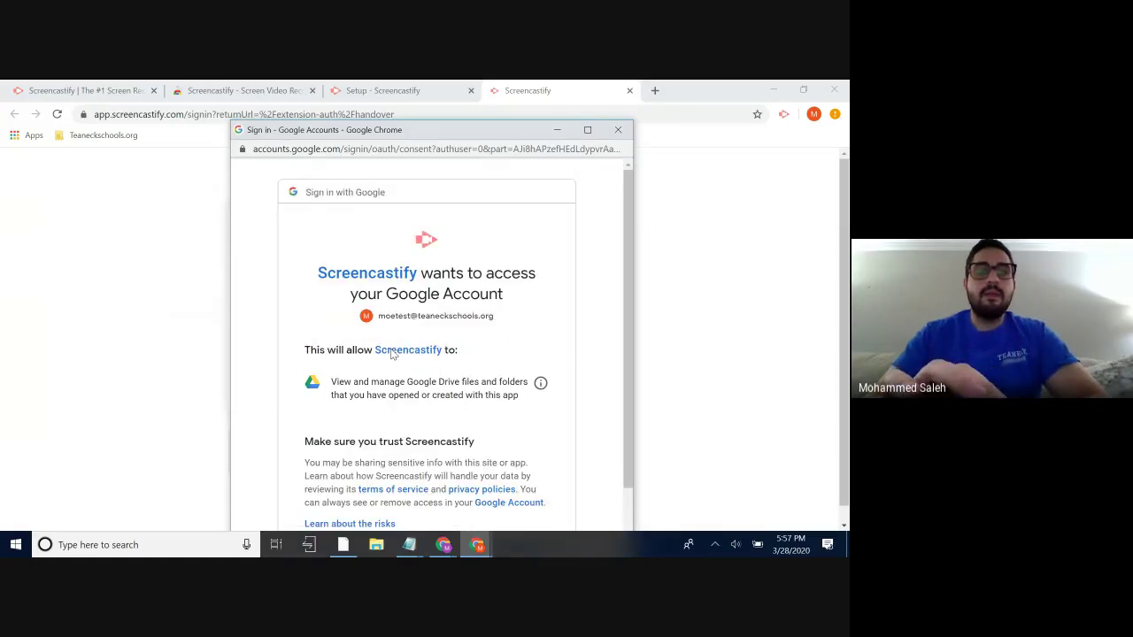
pyautogui.scroll(-2, 392, 355)
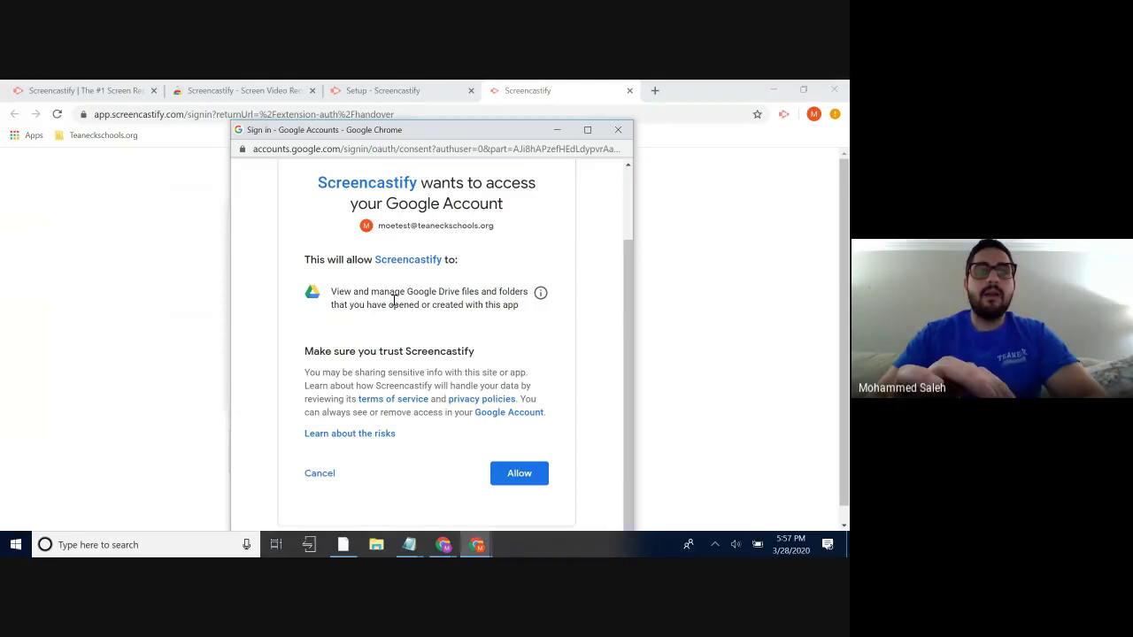
pyautogui.click(513, 474)
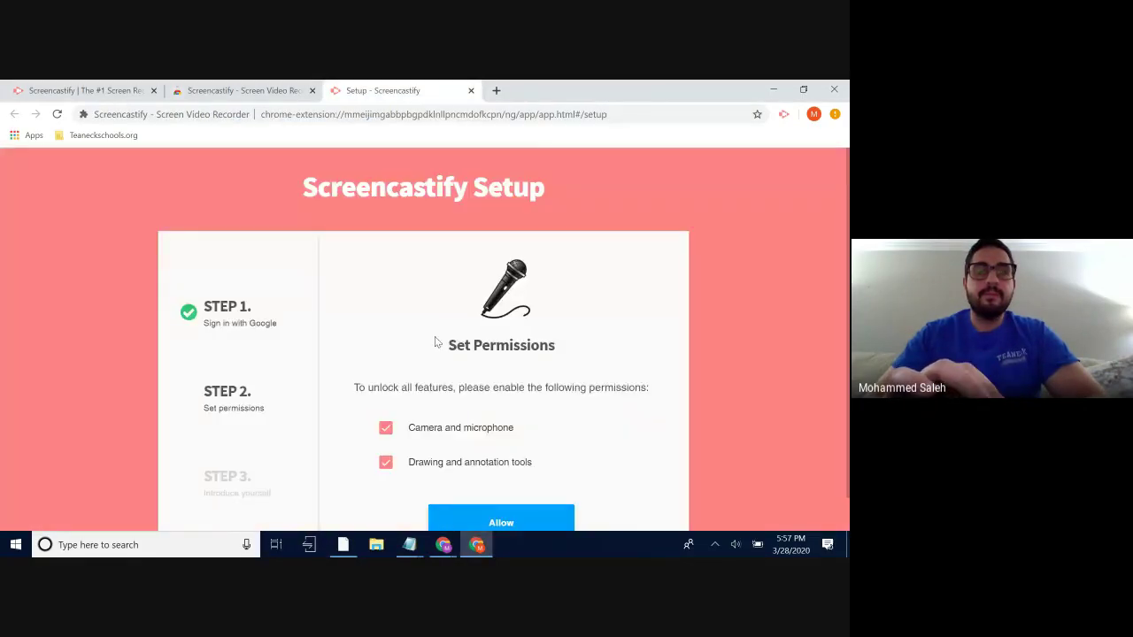
# - Grant Screencastify its site permissions plus microphone and camera access
pyautogui.scroll(-1, 437, 341)
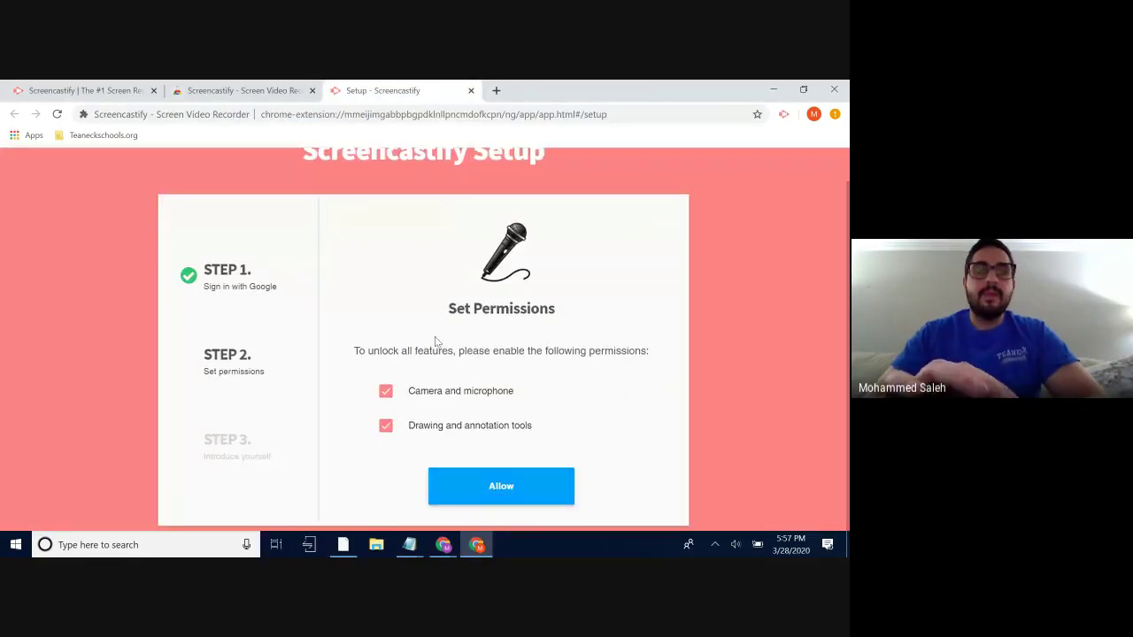
pyautogui.click(477, 488)
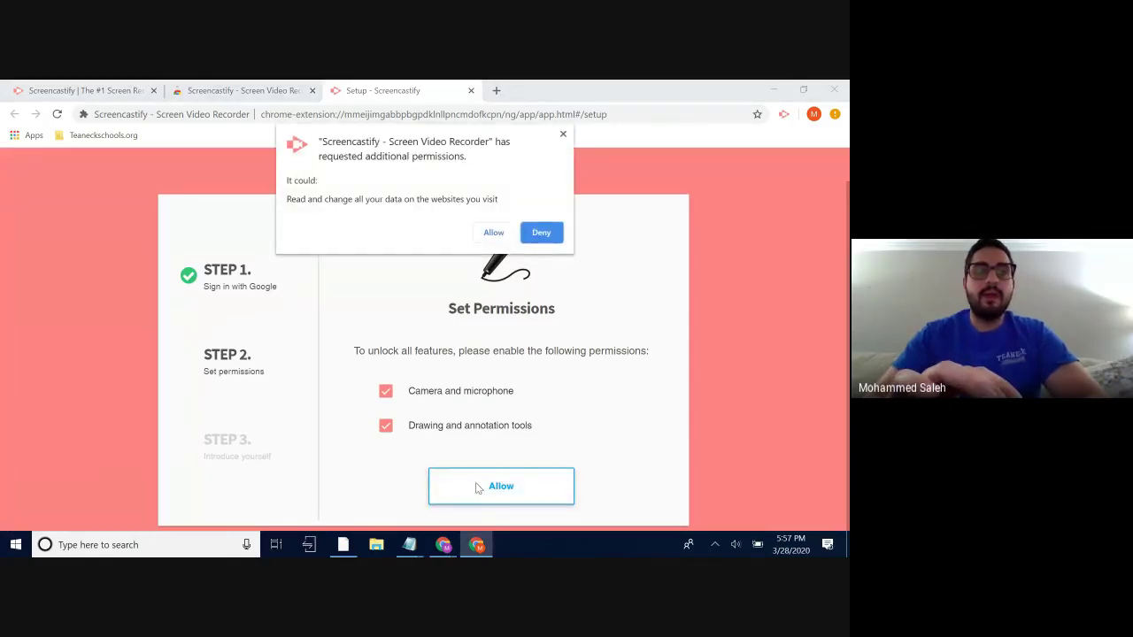
pyautogui.click(494, 232)
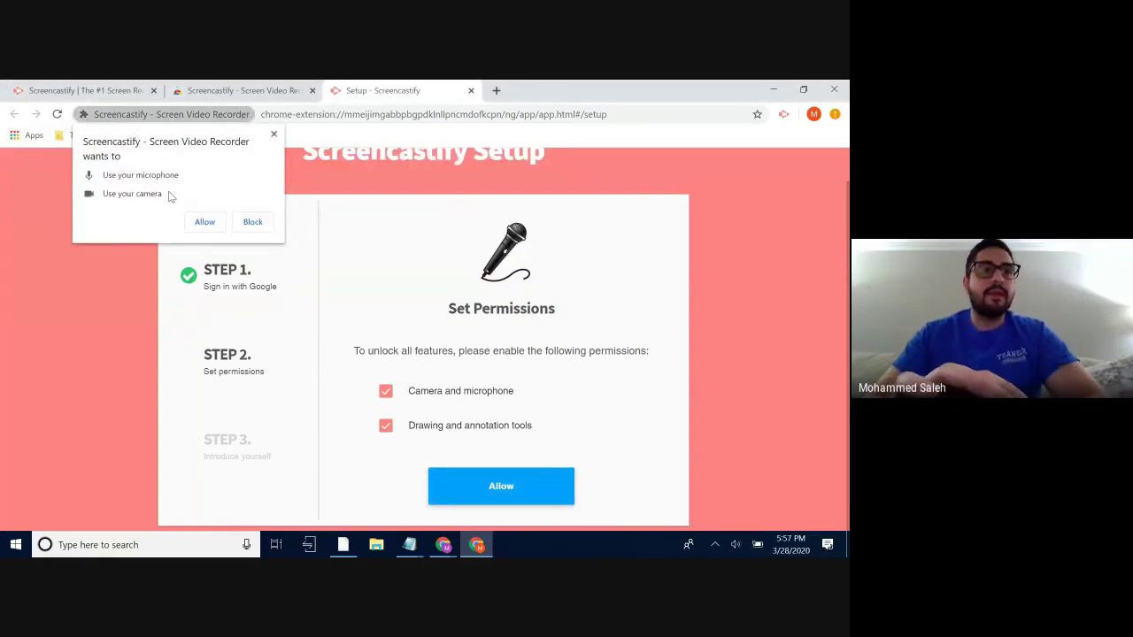
pyautogui.click(211, 229)
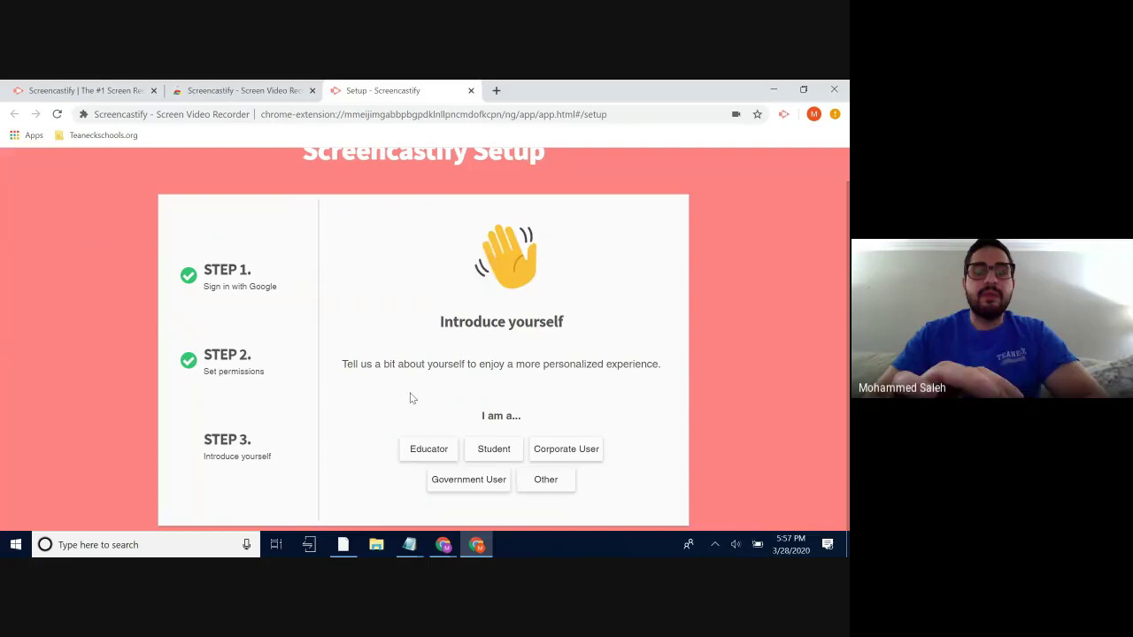
# - Introduce yourself as an Educator with 'Other' as the education level
pyautogui.click(427, 449)
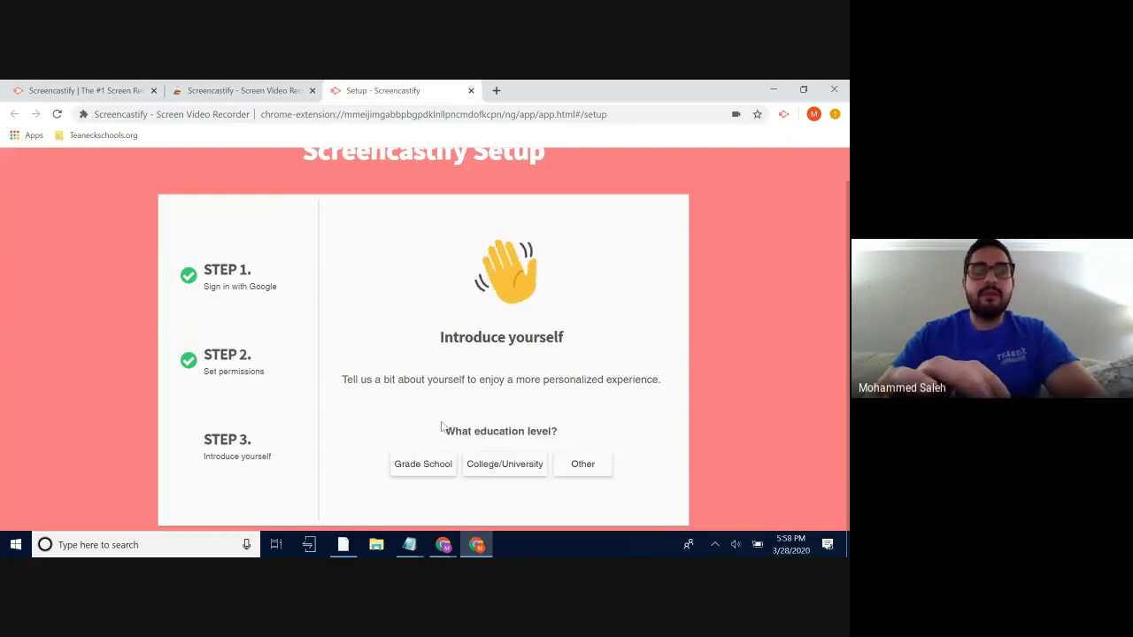
pyautogui.click(584, 469)
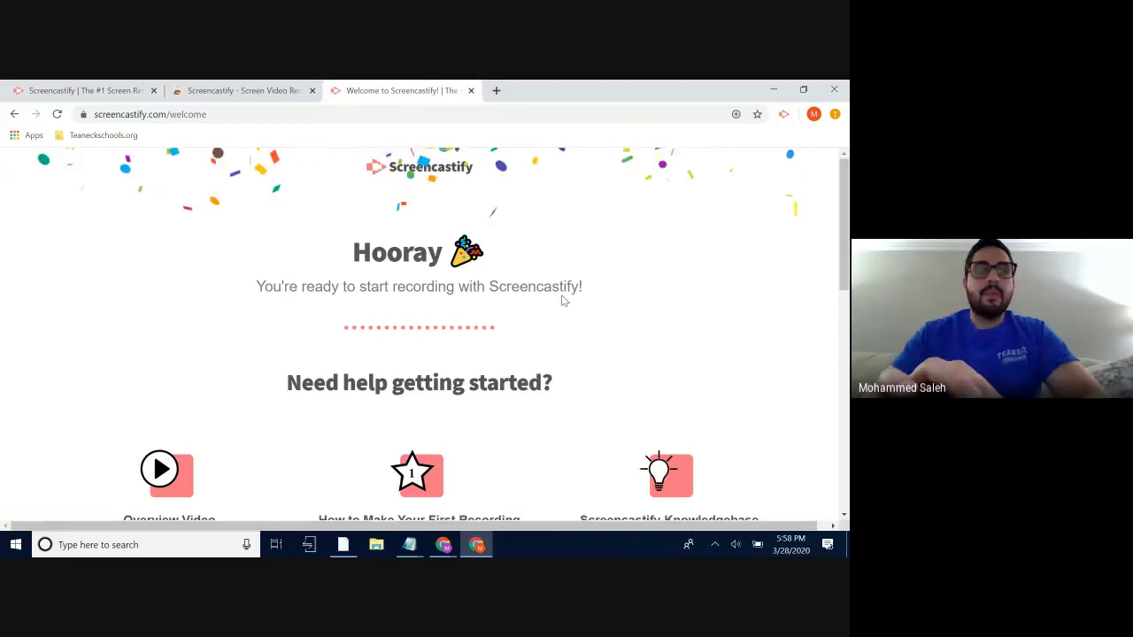
pyautogui.scroll(-2, 562, 301)
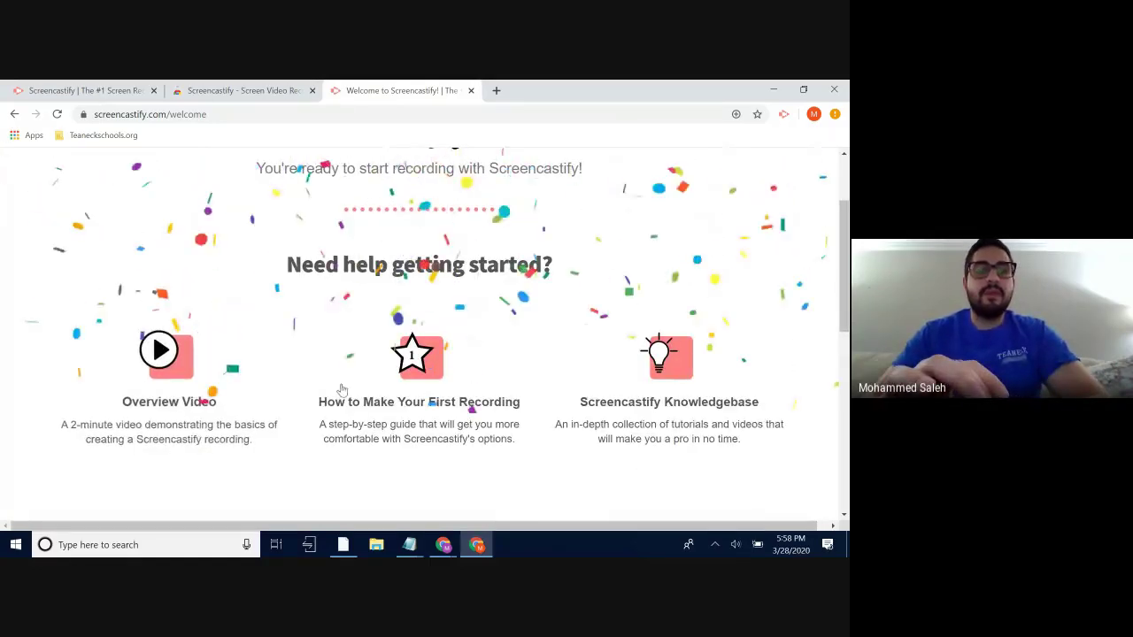
pyautogui.scroll(2, 300, 295)
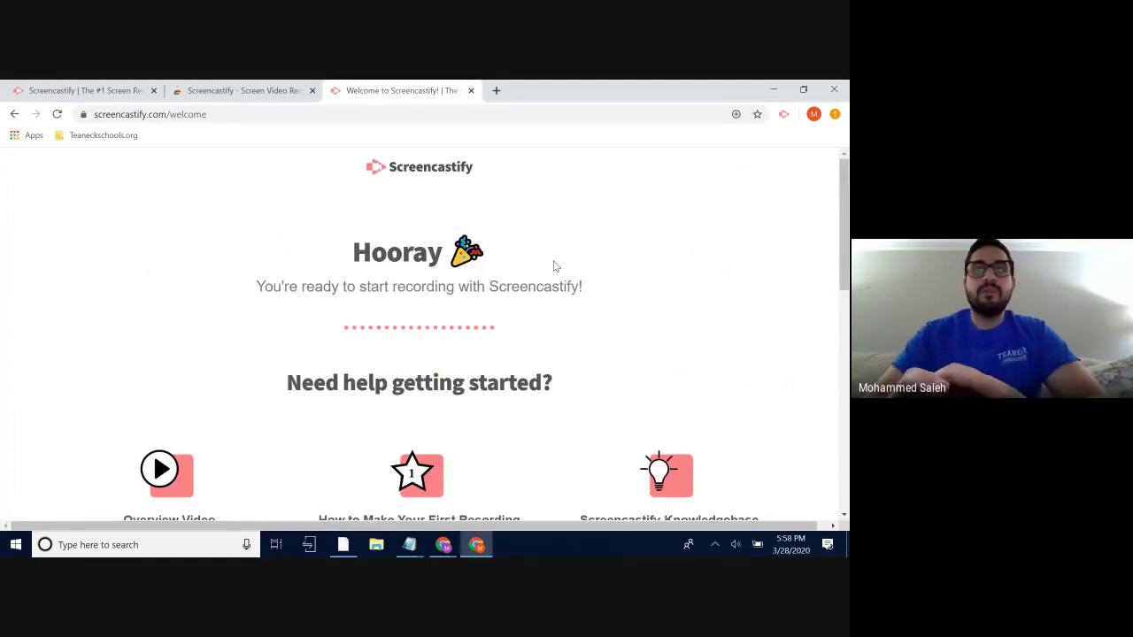
# - Choose Browser Tab as the Screencastify recording mode
pyautogui.click(784, 115)
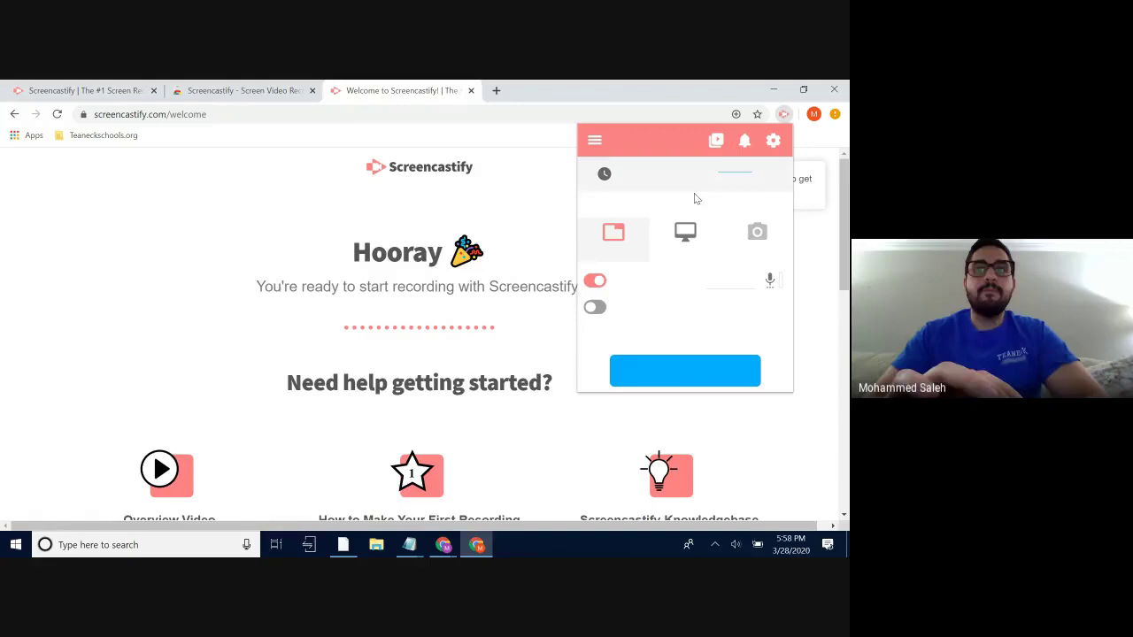
pyautogui.click(611, 239)
pyautogui.click(684, 244)
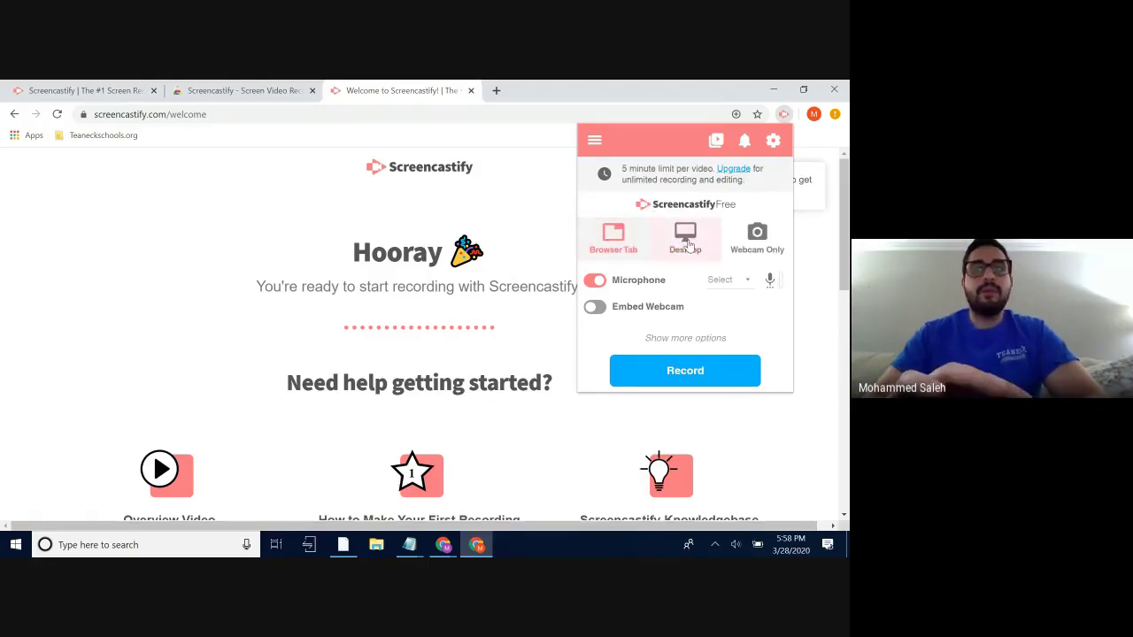
pyautogui.click(750, 241)
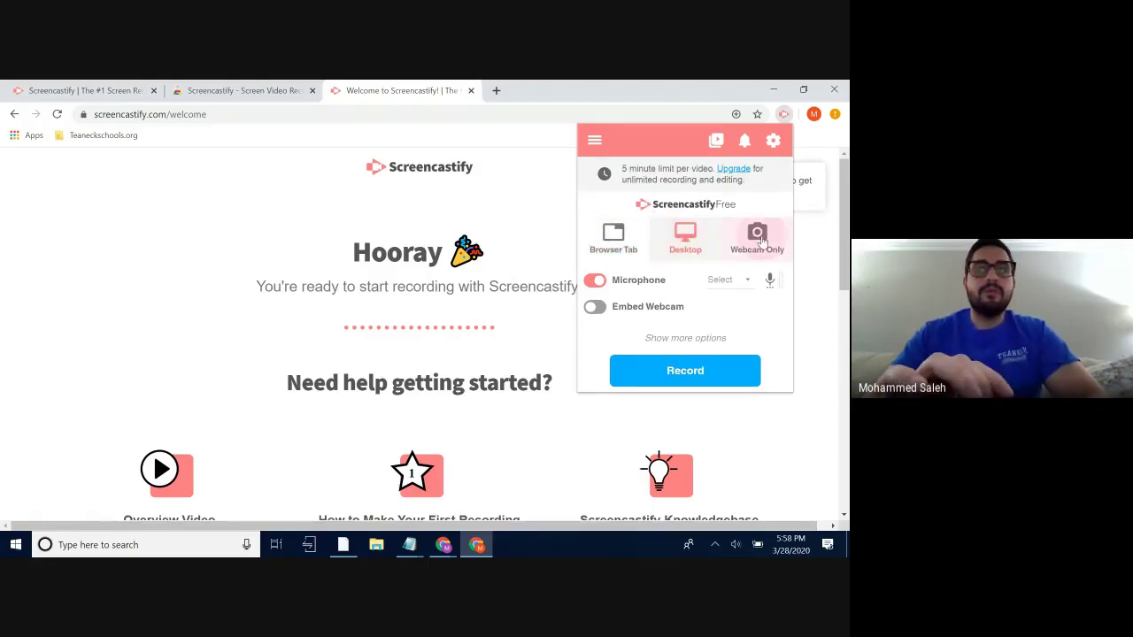
pyautogui.click(610, 247)
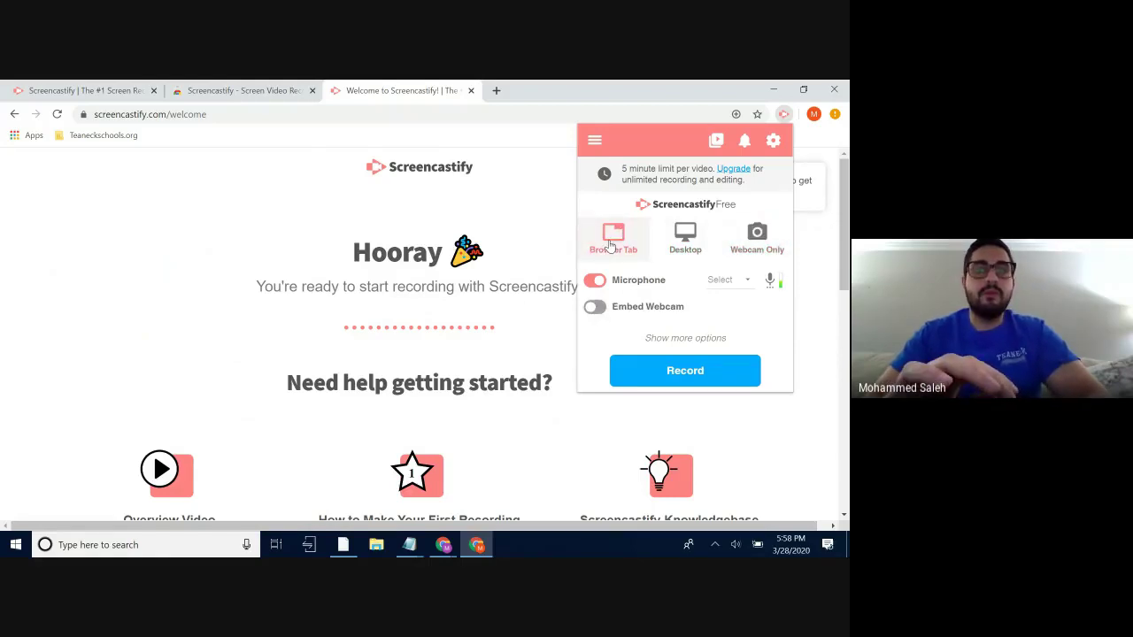
# - Keep the default microphone and embed the Integrated Webcam in recordings
pyautogui.click(736, 282)
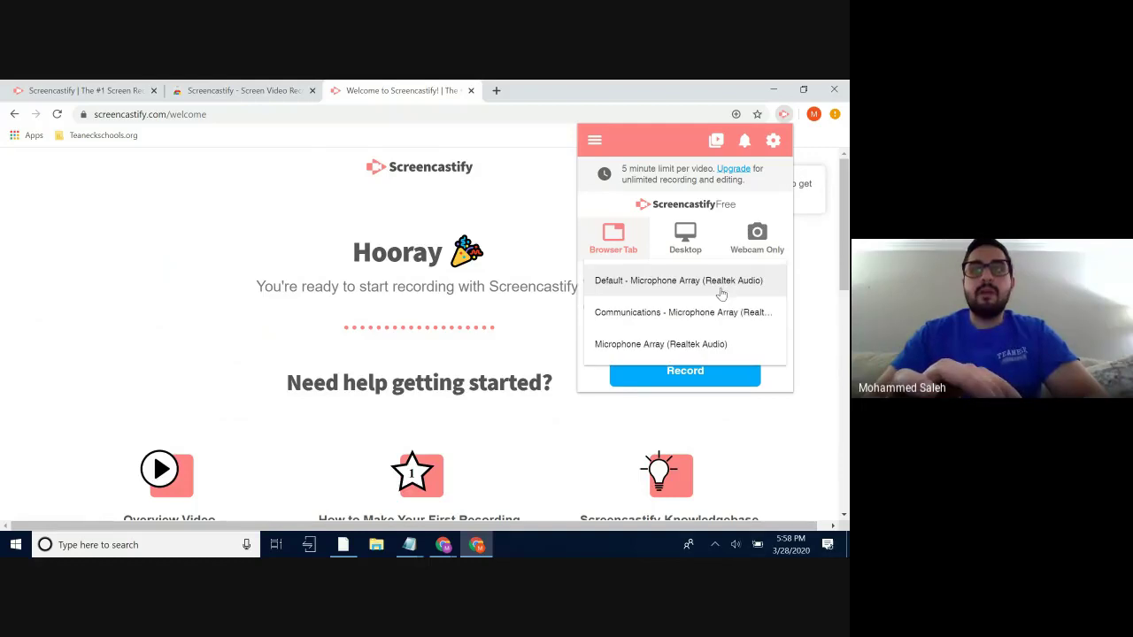
pyautogui.click(656, 281)
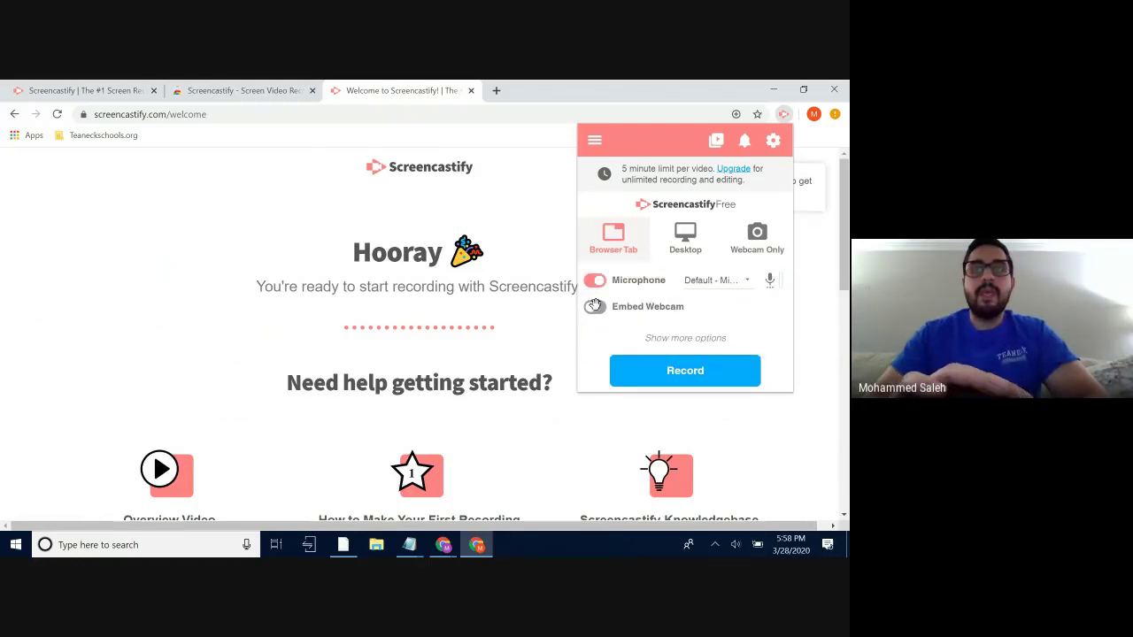
pyautogui.click(762, 307)
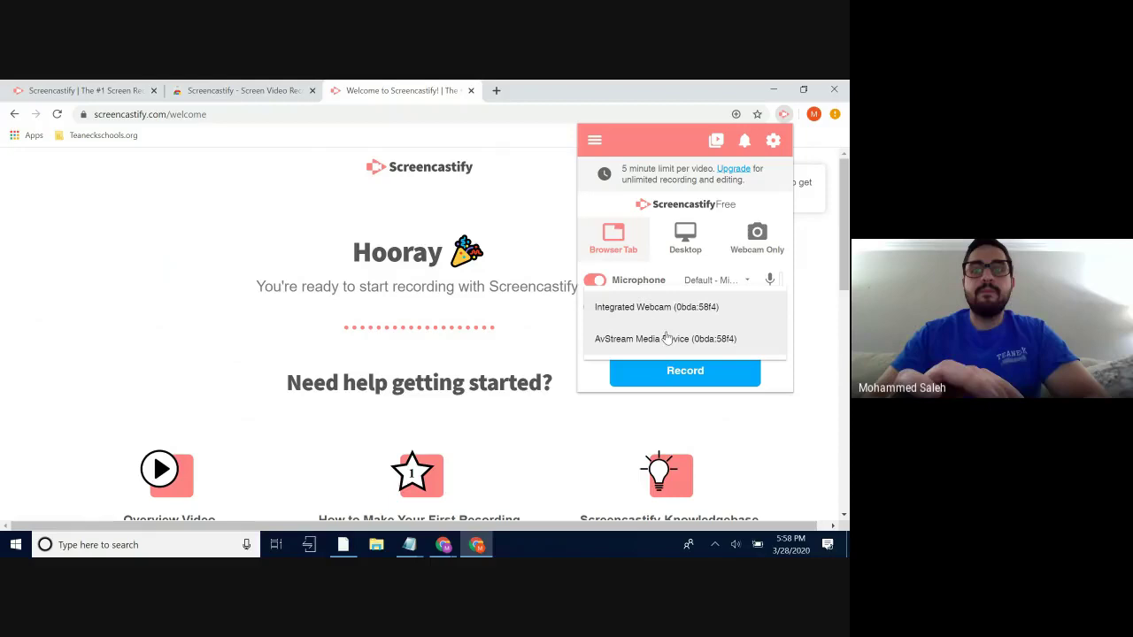
pyautogui.click(634, 309)
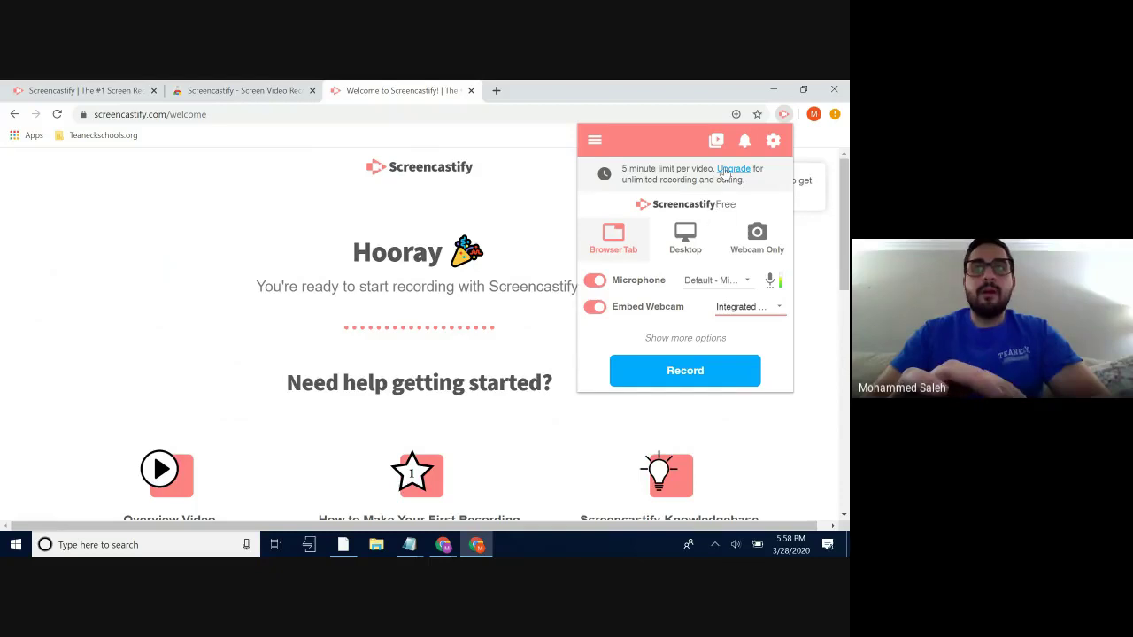
# - Open the pricing page and start subscribing to the Unlimited plan
pyautogui.click(731, 169)
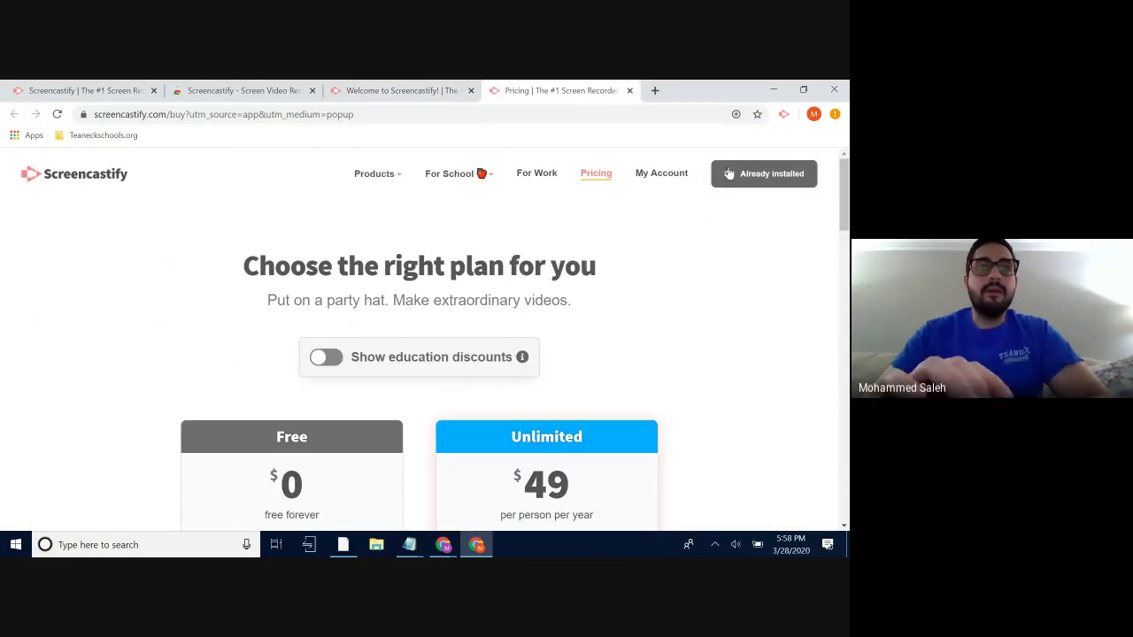
pyautogui.scroll(-3, 559, 263)
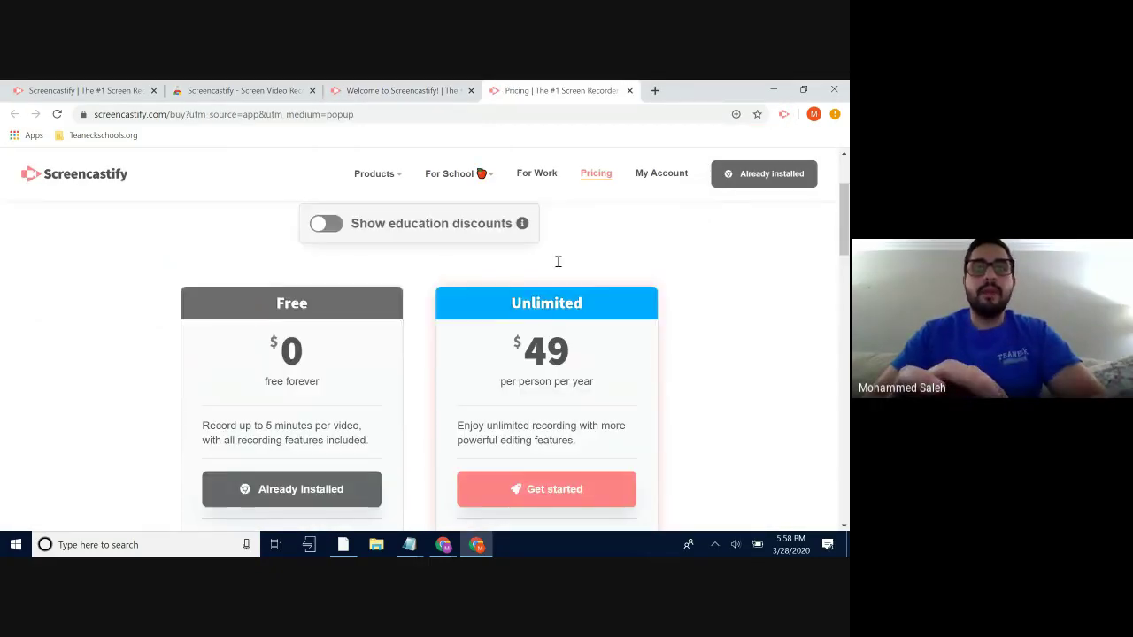
pyautogui.scroll(1, 558, 264)
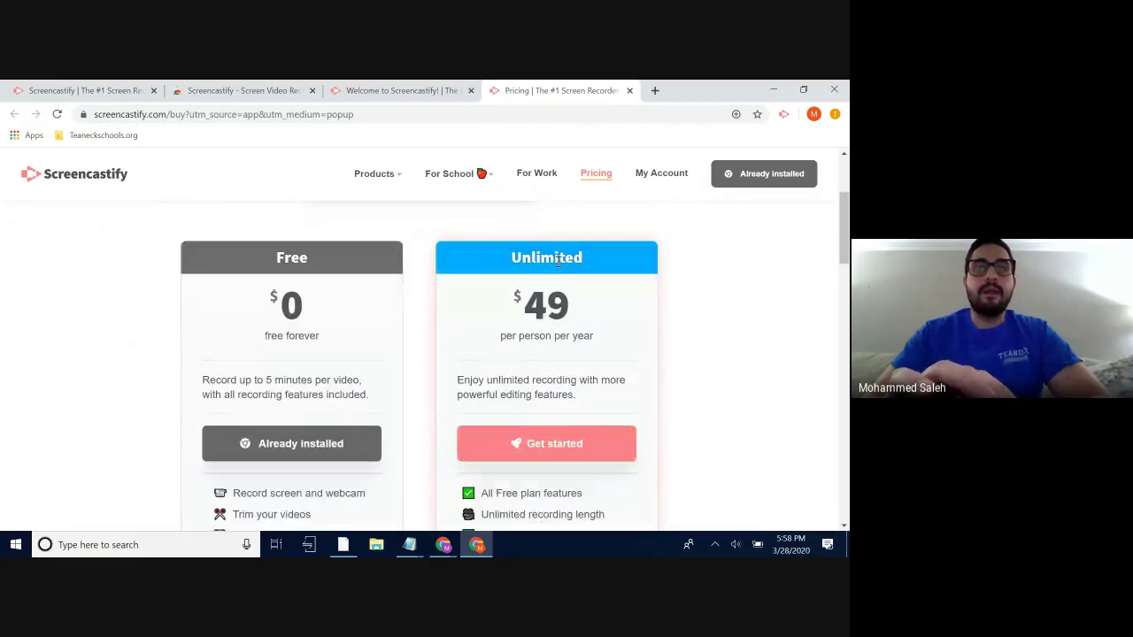
pyautogui.scroll(-1, 548, 361)
pyautogui.click(538, 350)
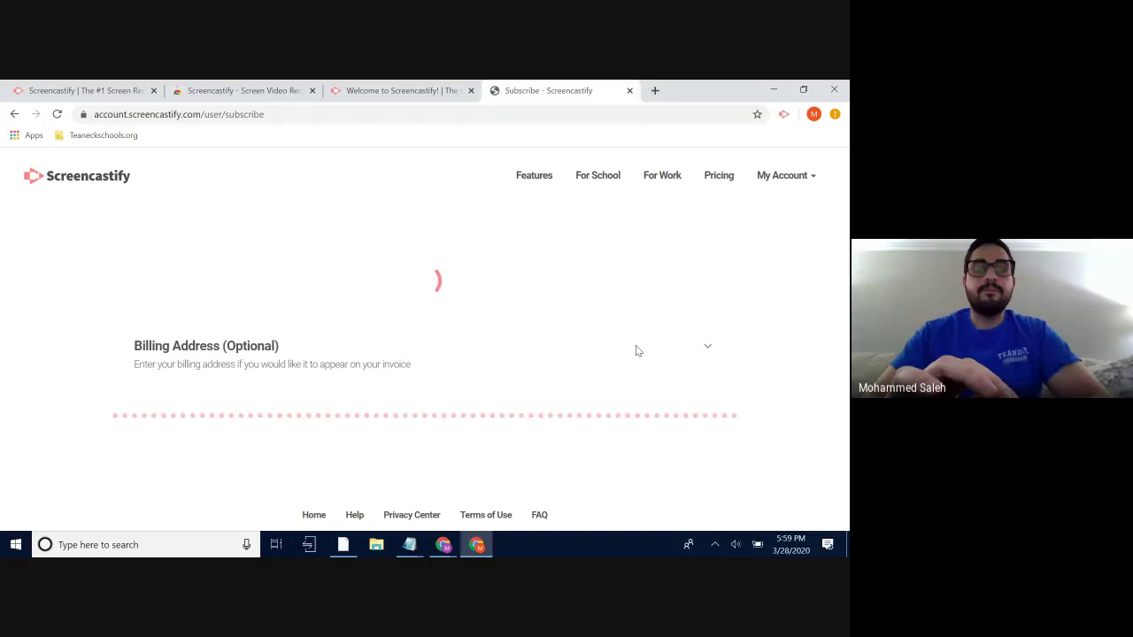
pyautogui.scroll(-1, 636, 351)
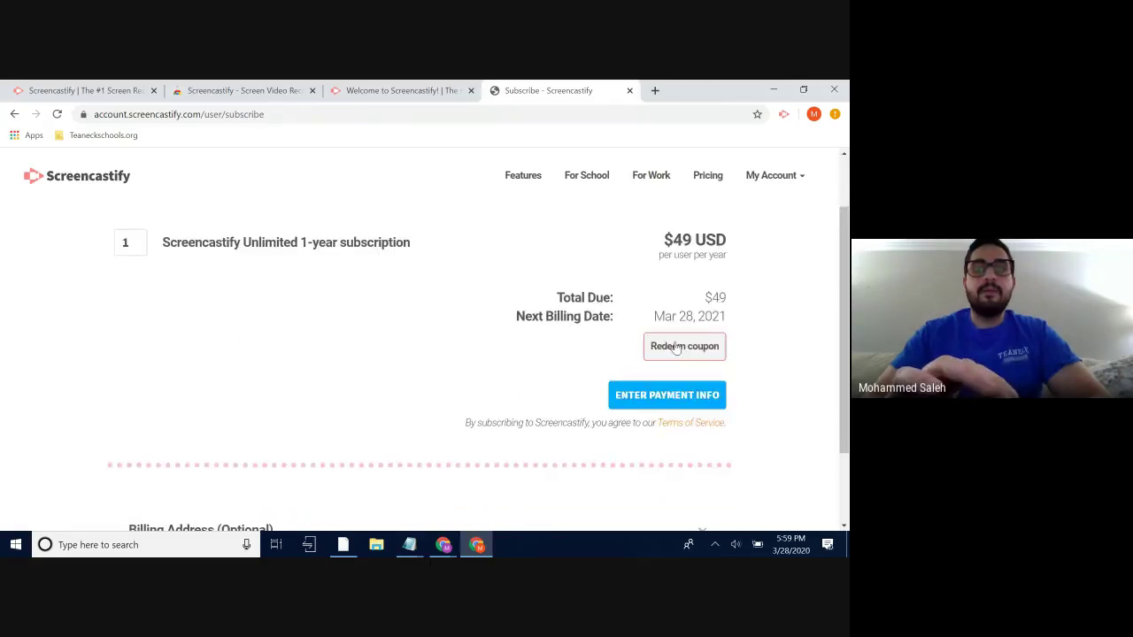
# - Redeem the coupon code from Notepad and activate the Unlimited license at $0
pyautogui.click(674, 346)
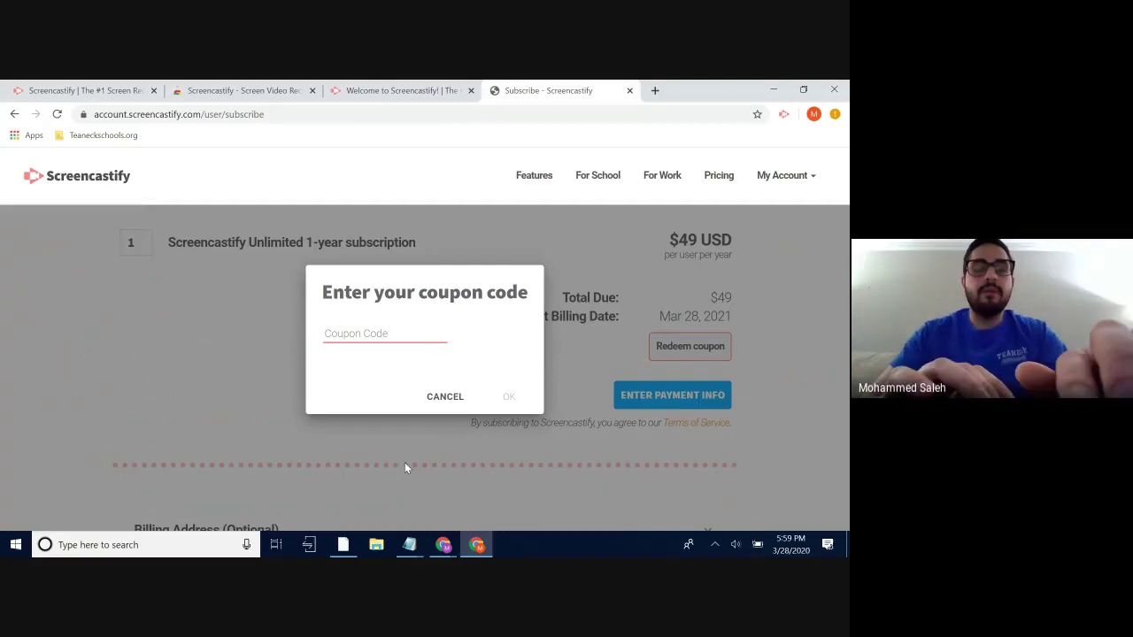
pyautogui.moveTo(409, 544)
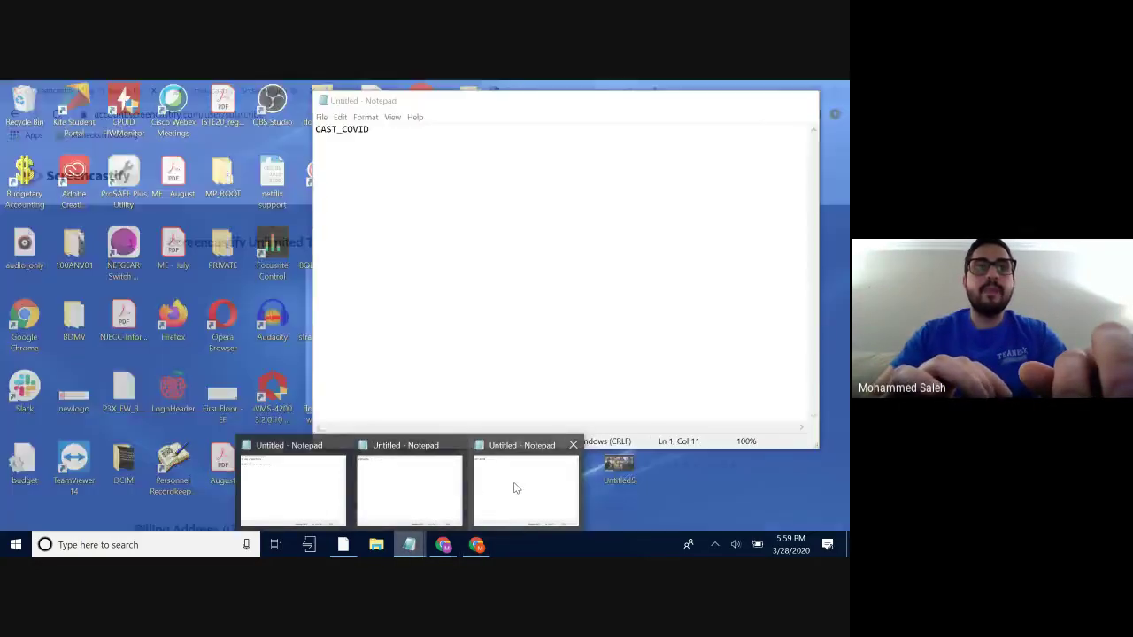
pyautogui.click(516, 488)
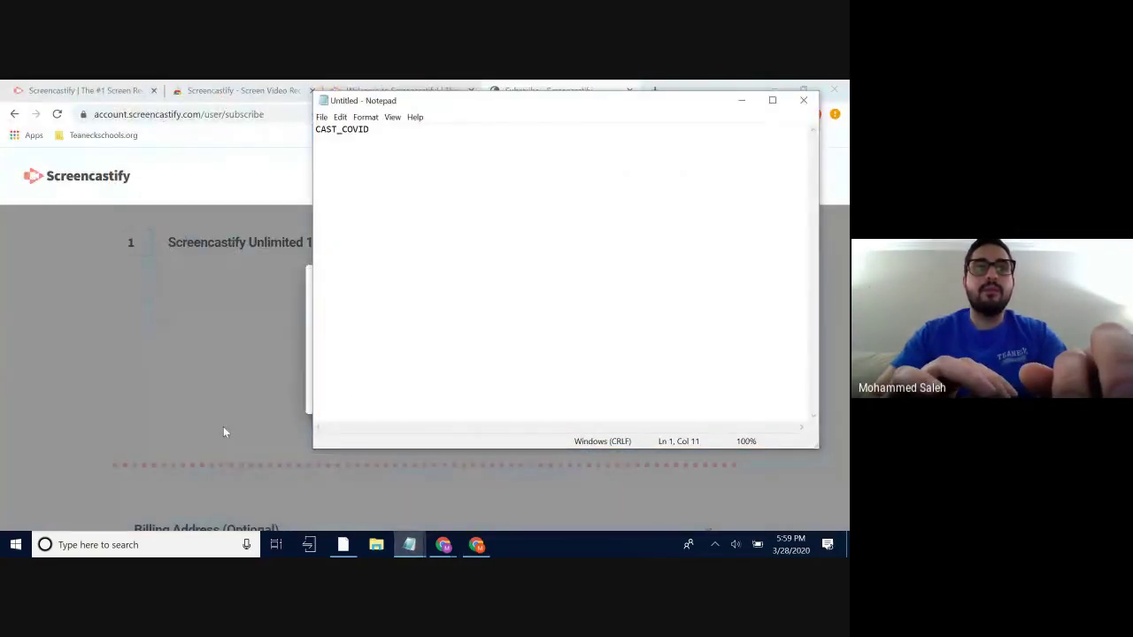
pyautogui.click(223, 432)
pyautogui.click(361, 334)
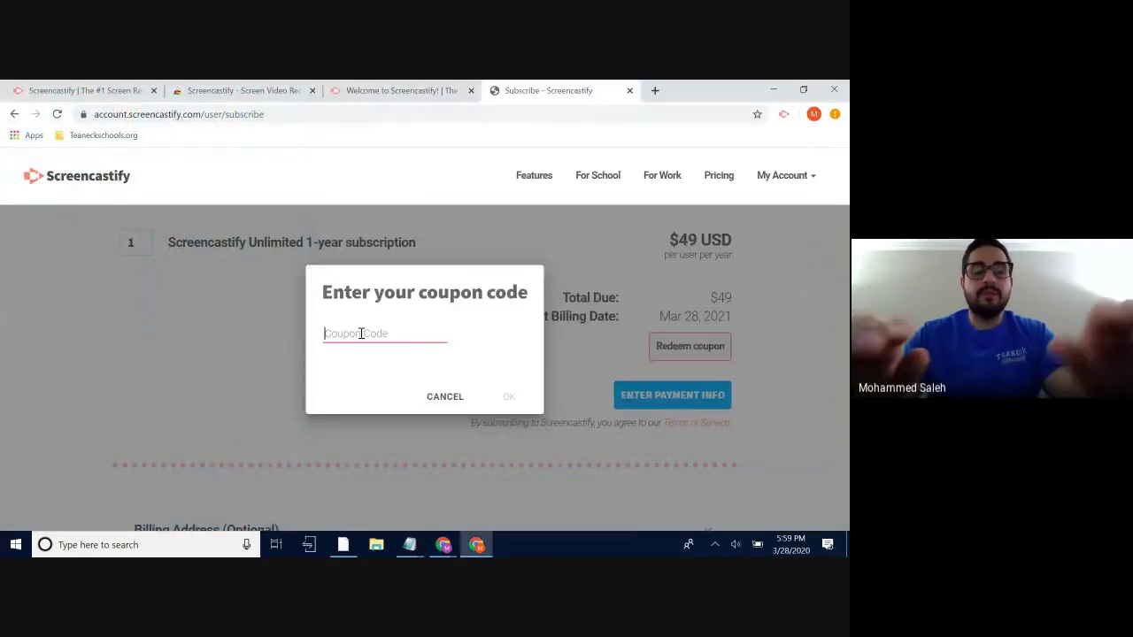
pyautogui.write('CAST')
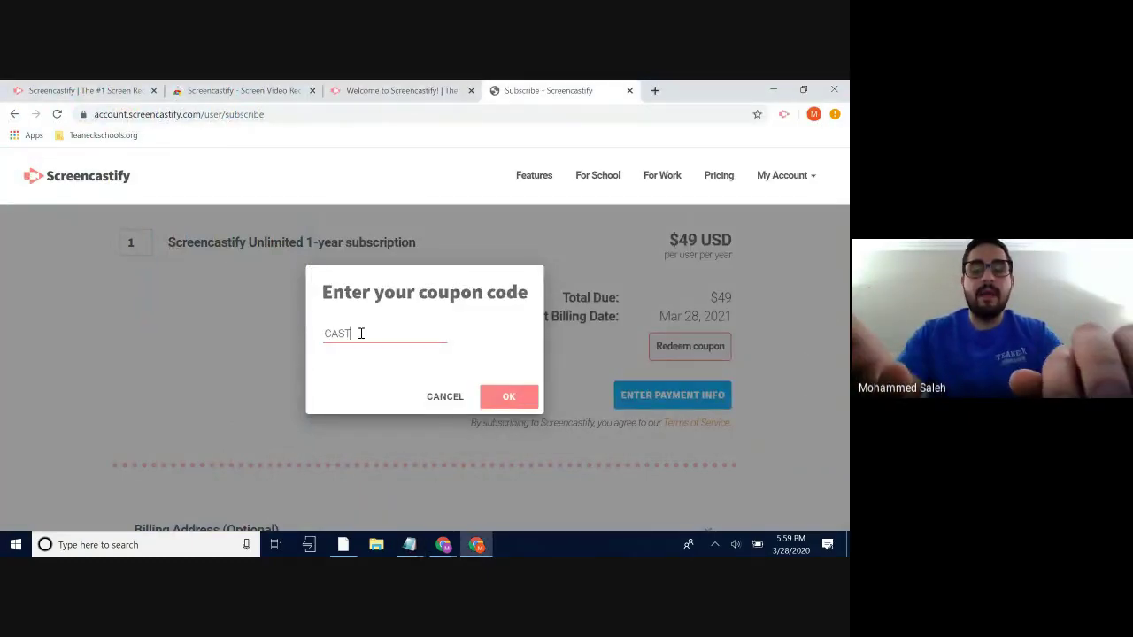
pyautogui.write('_COVID')
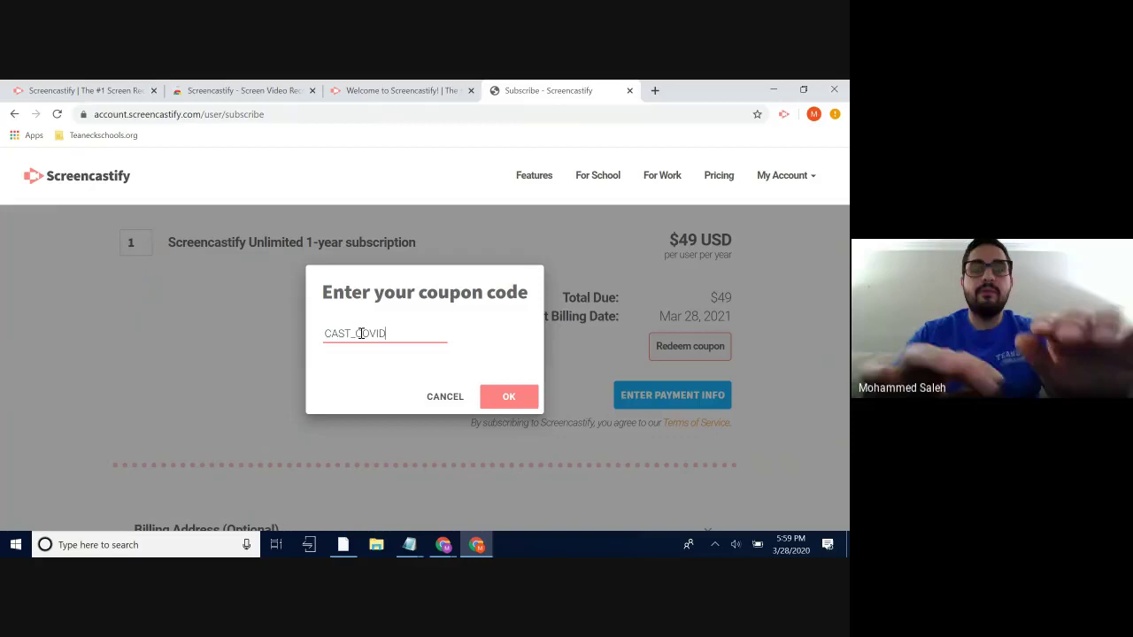
pyautogui.click(494, 394)
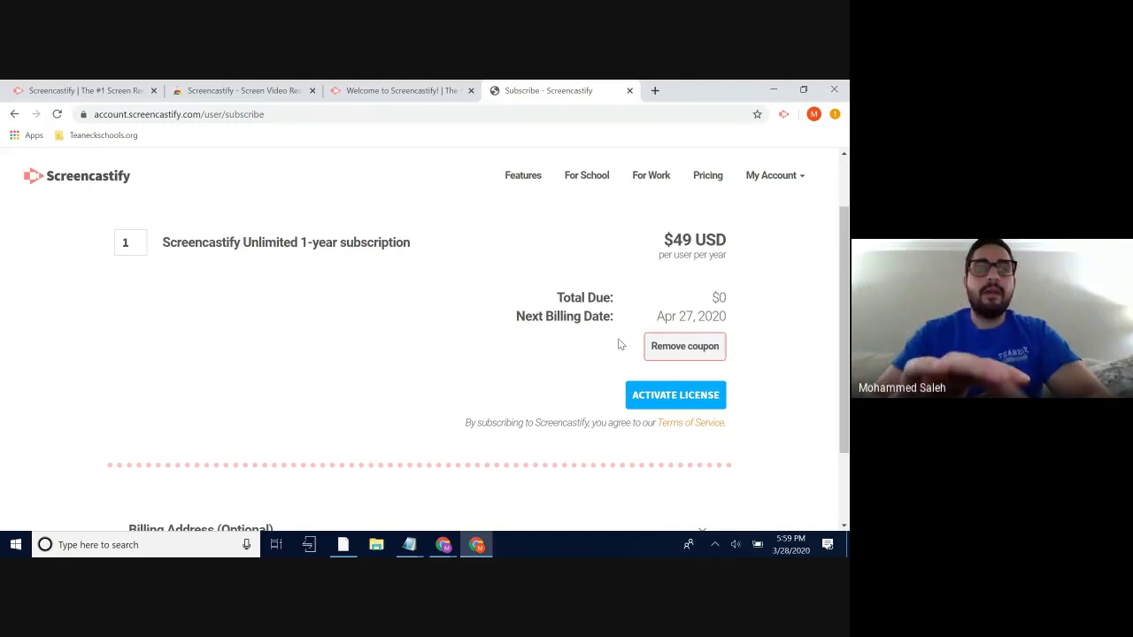
pyautogui.click(660, 400)
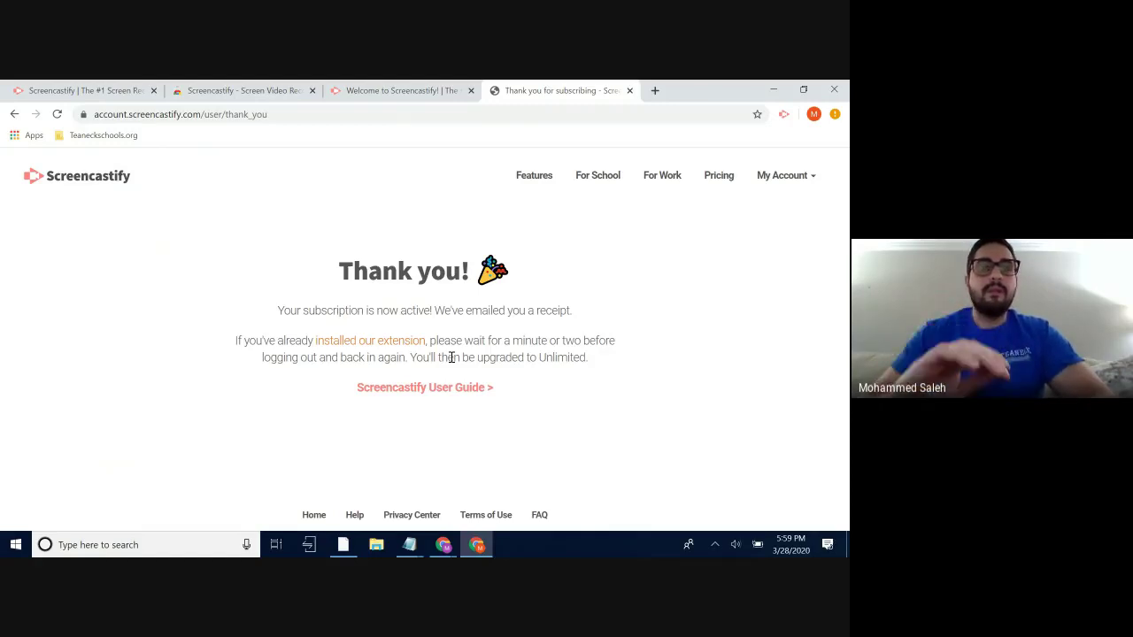
# - Search for National Geographic in a new tab
pyautogui.click(655, 90)
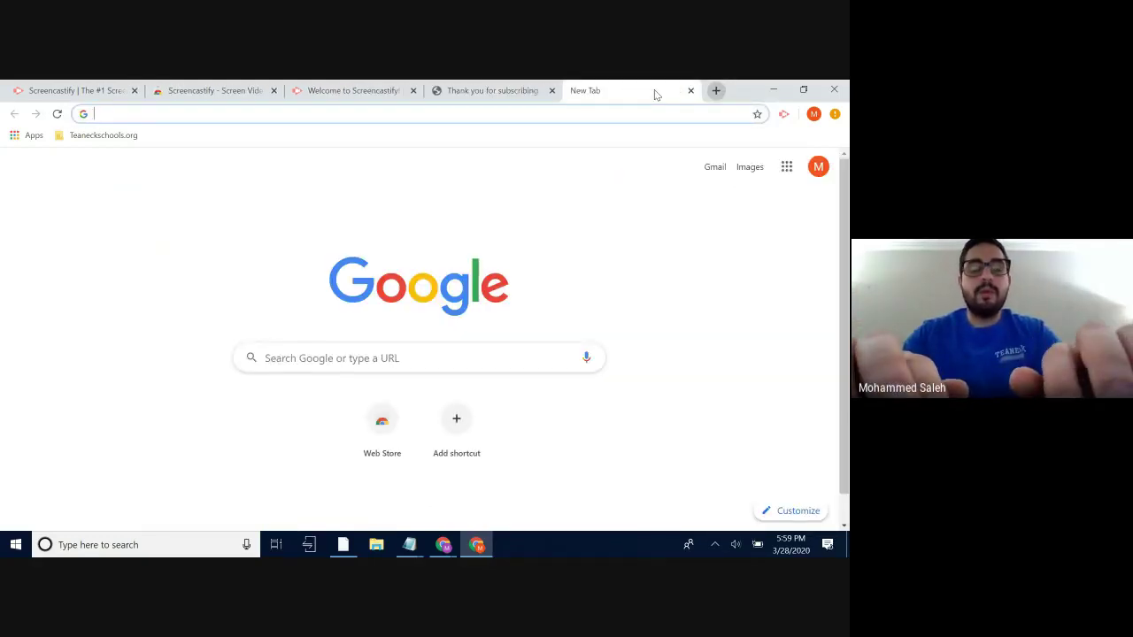
pyautogui.write('NATION')
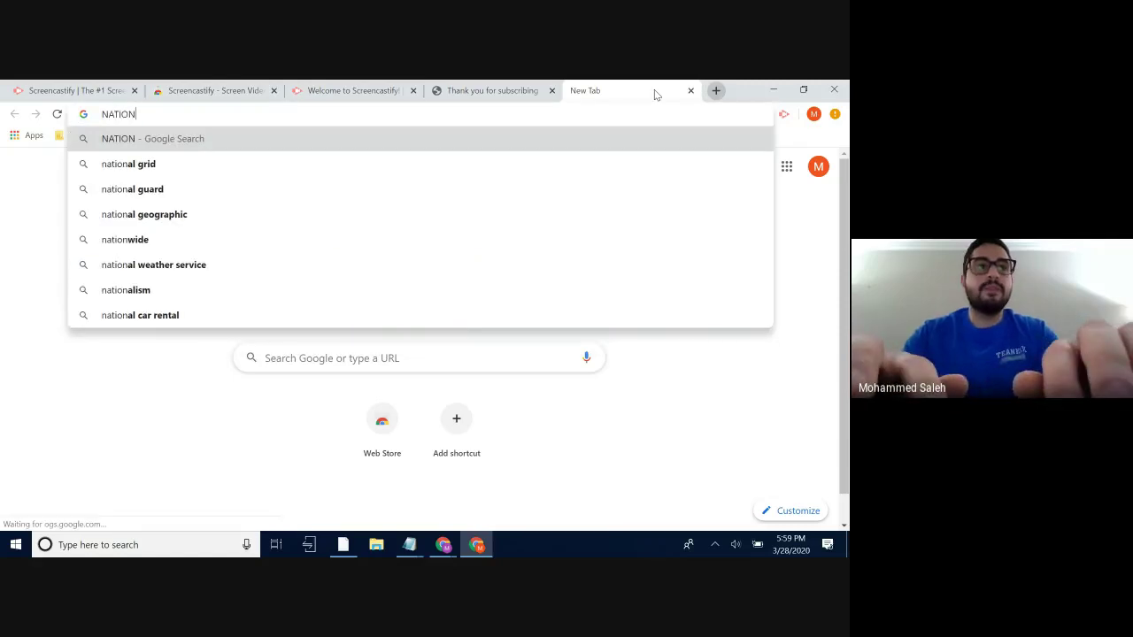
pyautogui.press('Down')
pyautogui.press('Down')
pyautogui.press('Down')
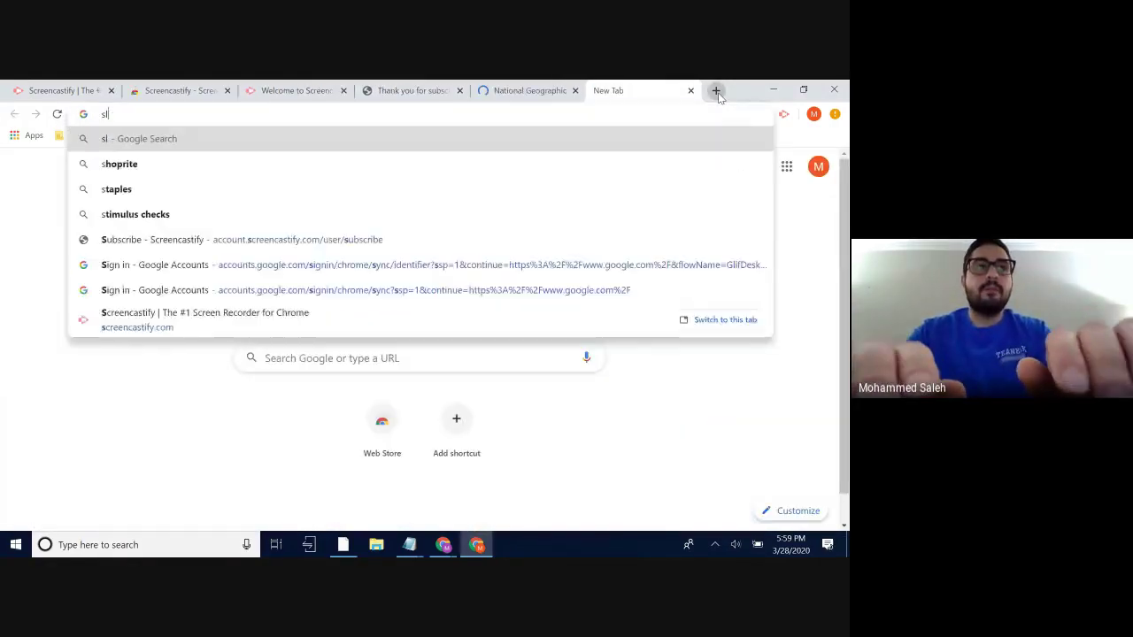
# - Go to slides.google.com and start a new blank presentation
pyautogui.write('ides.google.com')
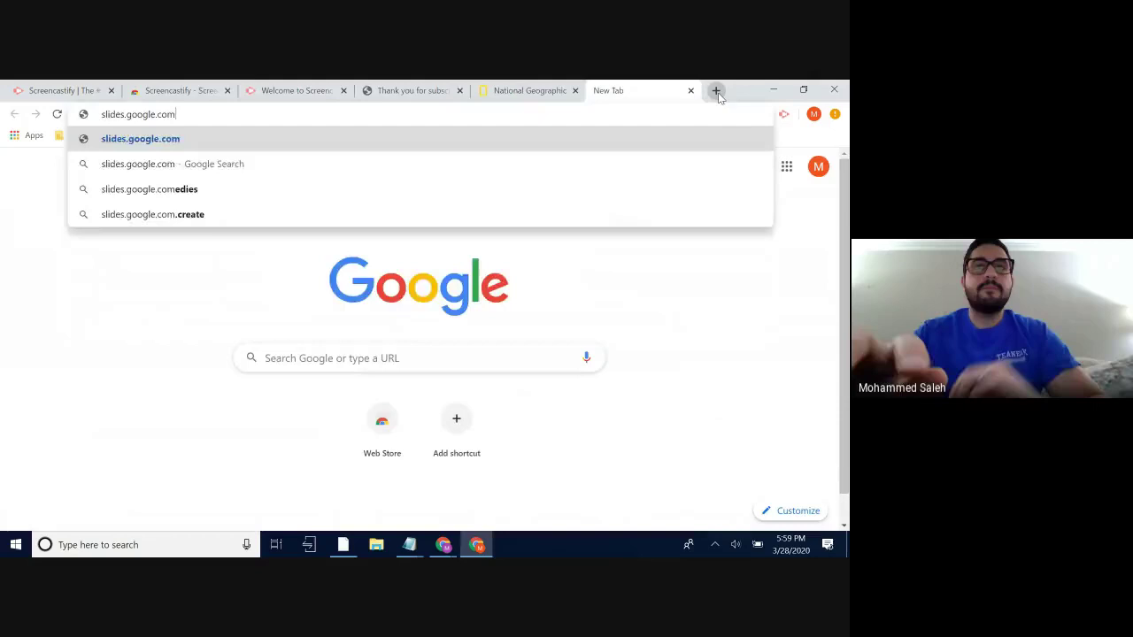
pyautogui.press('Return')
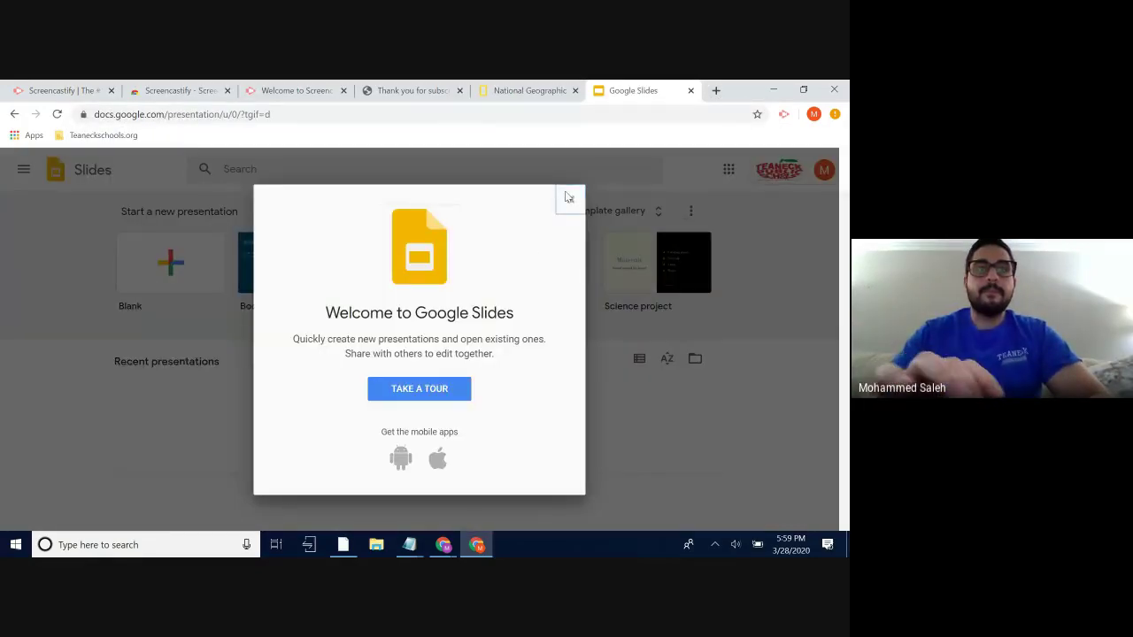
pyautogui.click(569, 195)
pyautogui.click(189, 265)
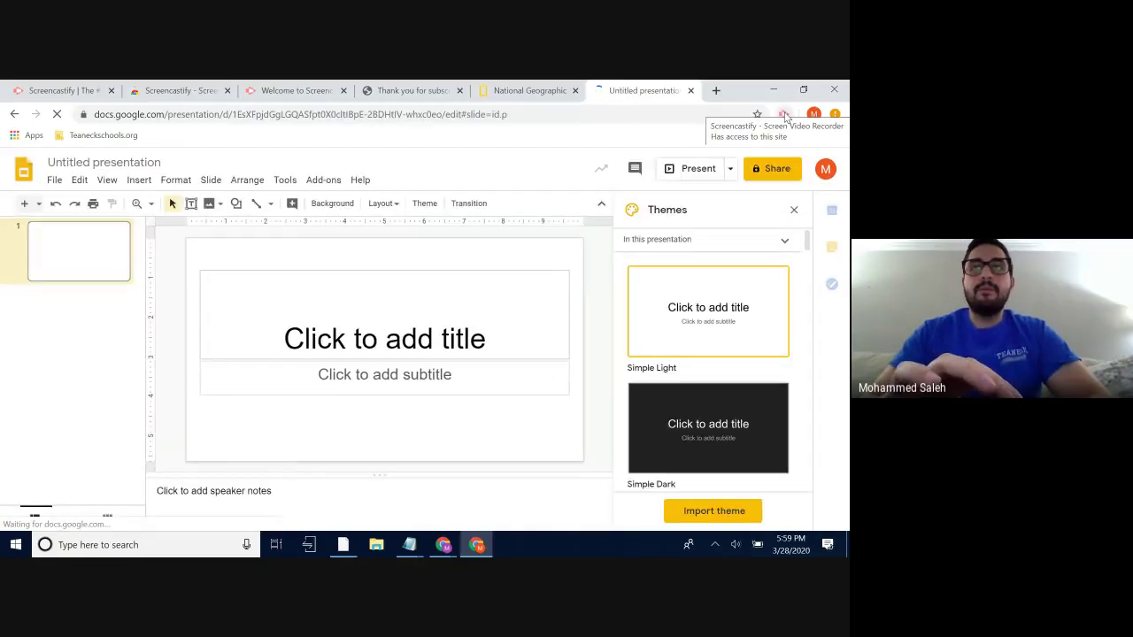
# - Record the Slides browser tab with Screencastify, microphone and webcam on
pyautogui.click(784, 114)
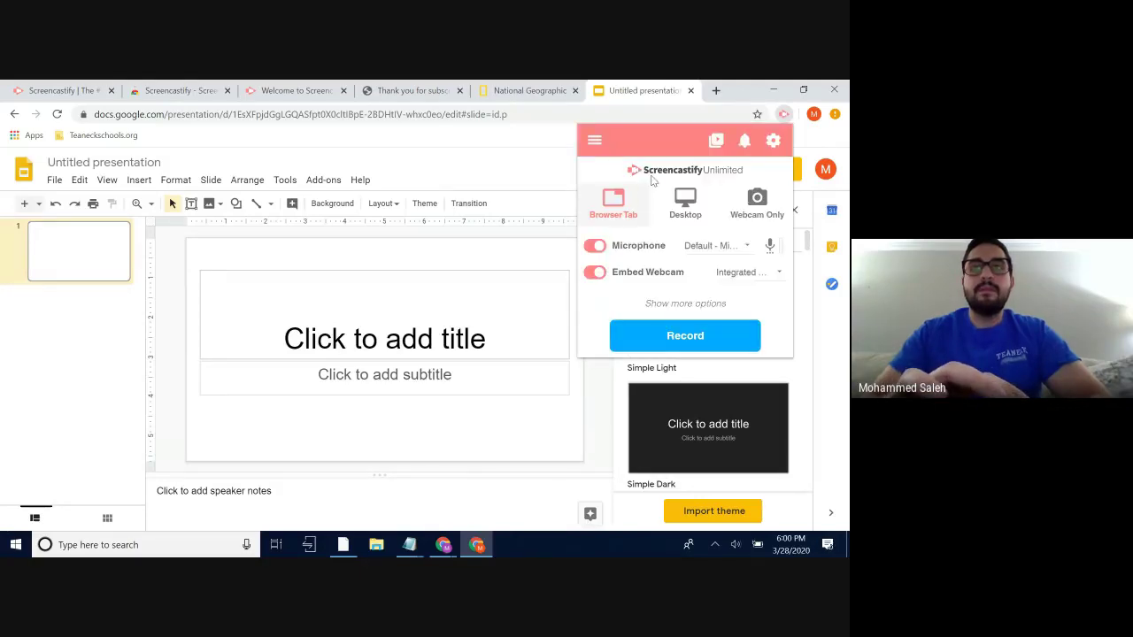
pyautogui.click(682, 339)
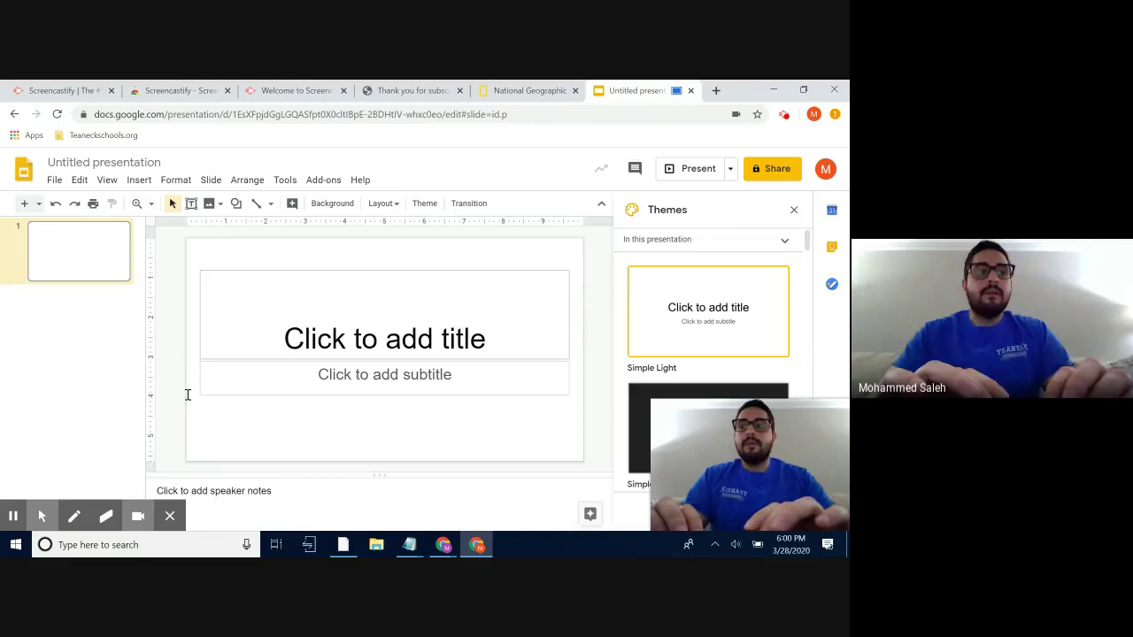
# - Type 'Test' as the slide title and select the subtitle box
pyautogui.click(42, 516)
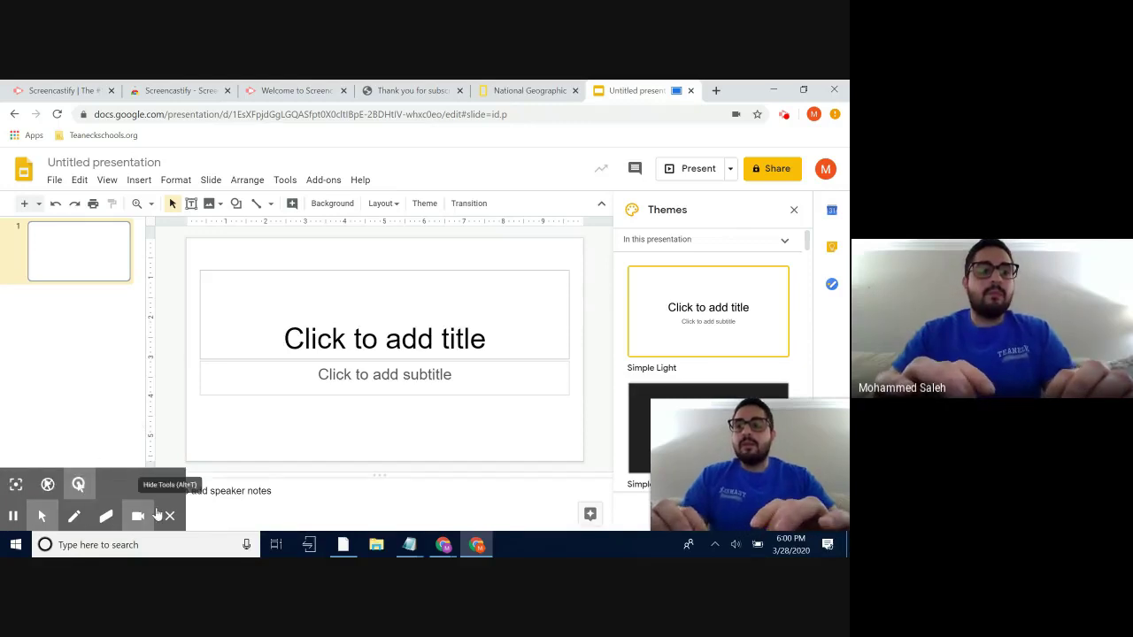
pyautogui.click(359, 329)
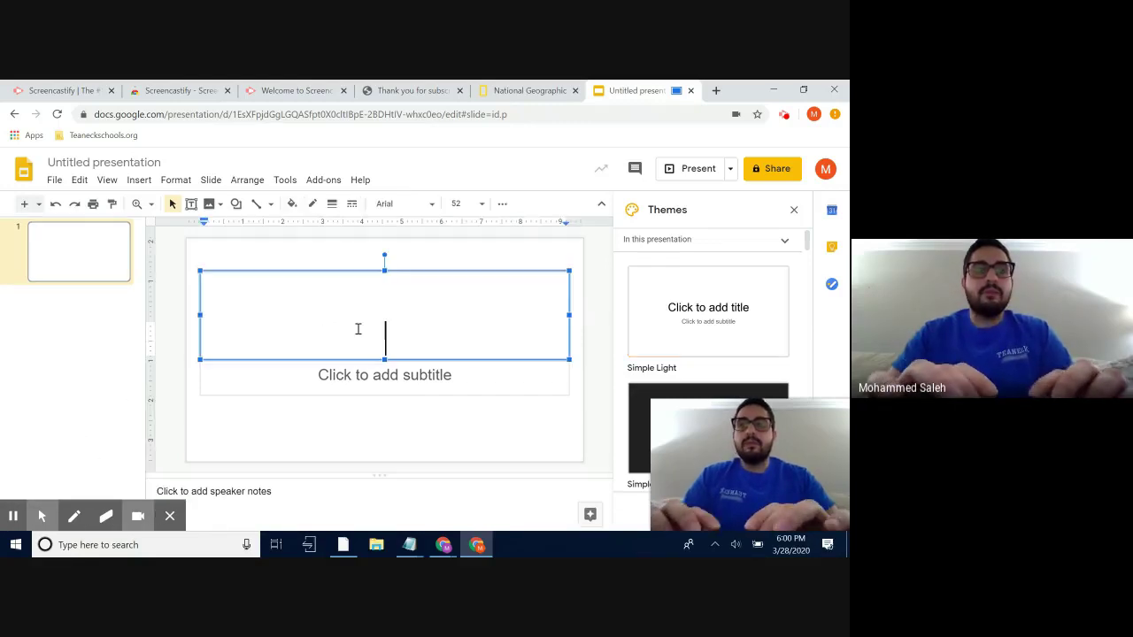
pyautogui.write('Test')
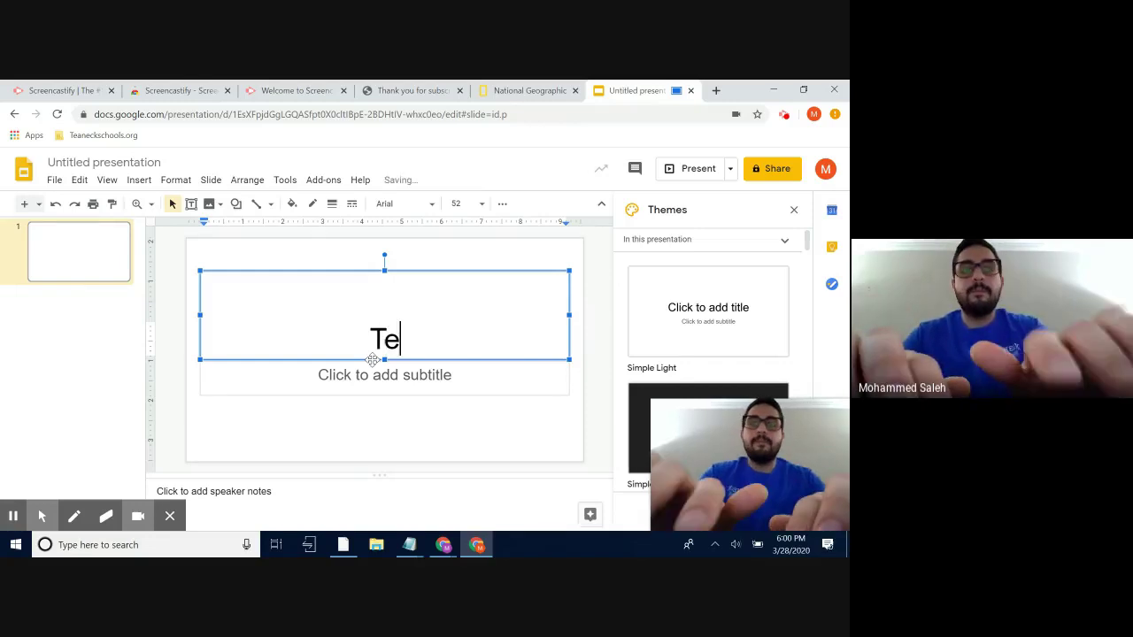
pyautogui.click(379, 375)
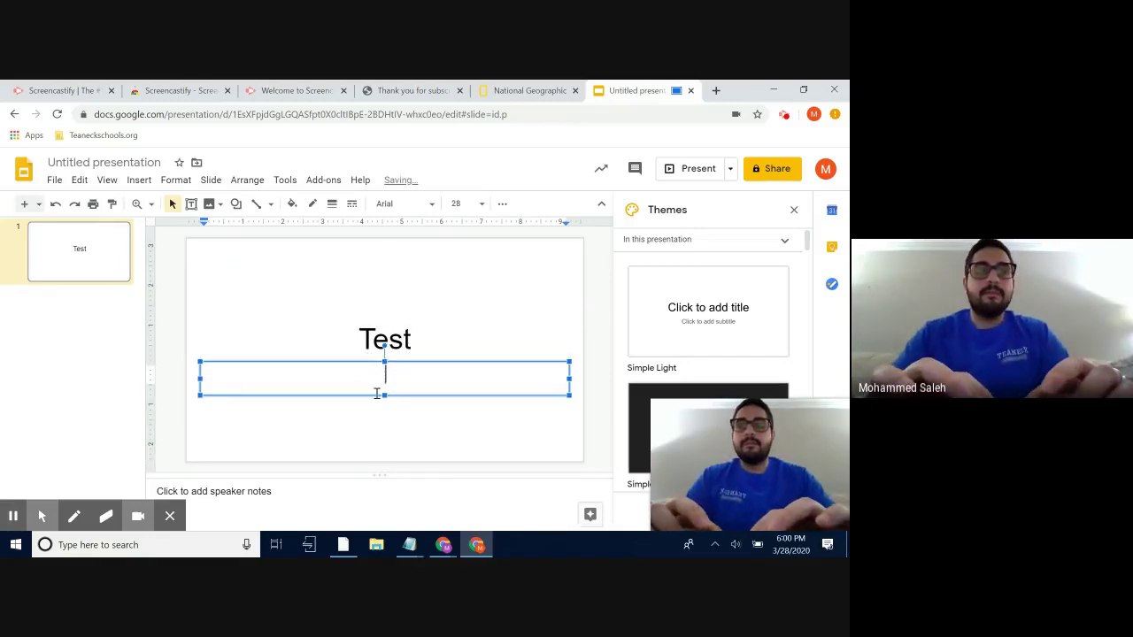
# - Write 'Hi' on the slide with the green annotation pen
pyautogui.click(74, 516)
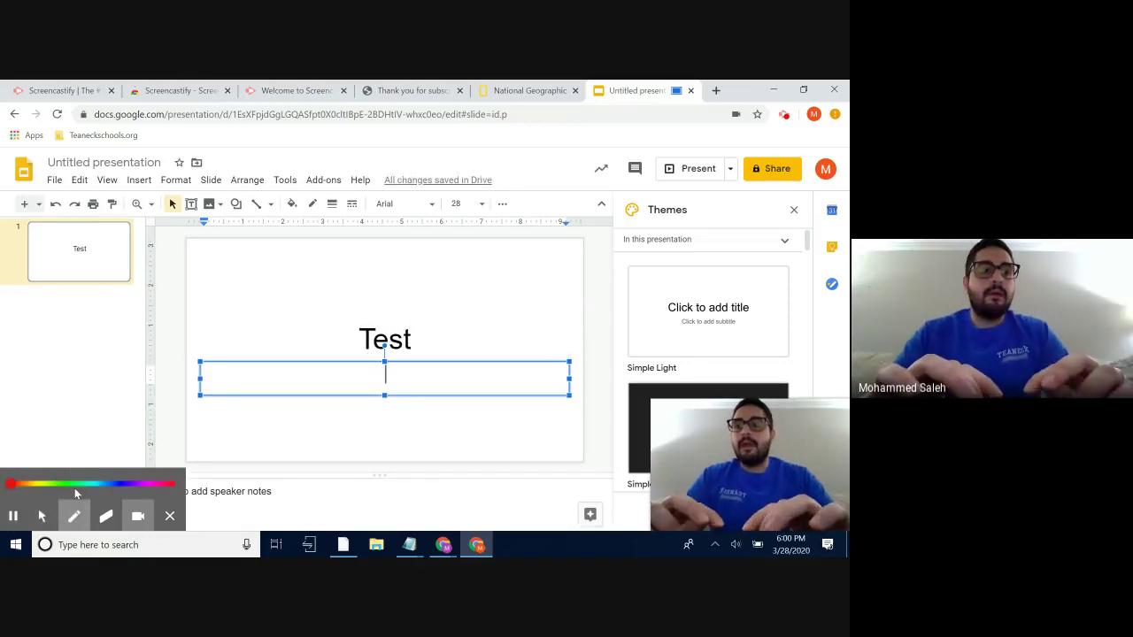
pyautogui.click(71, 484)
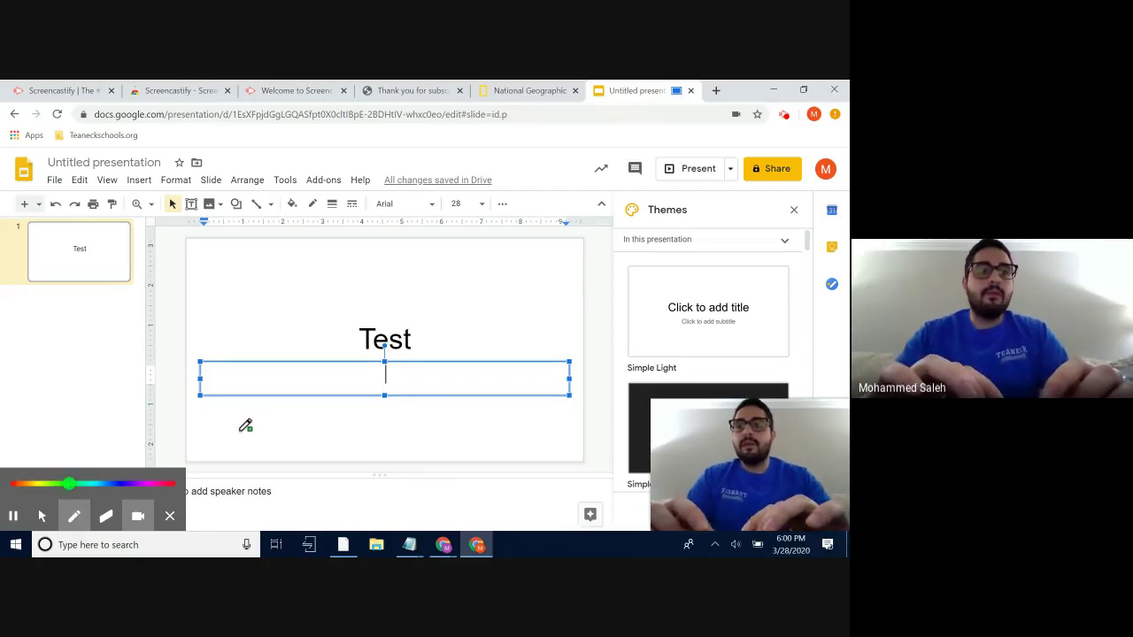
pyautogui.moveTo(239, 434)
pyautogui.mouseDown()
pyautogui.moveTo(241, 388)
pyautogui.moveTo(270, 421)
pyautogui.moveTo(266, 437)
pyautogui.moveTo(243, 414)
pyautogui.moveTo(296, 443)
pyautogui.mouseUp()
pyautogui.click(294, 400)
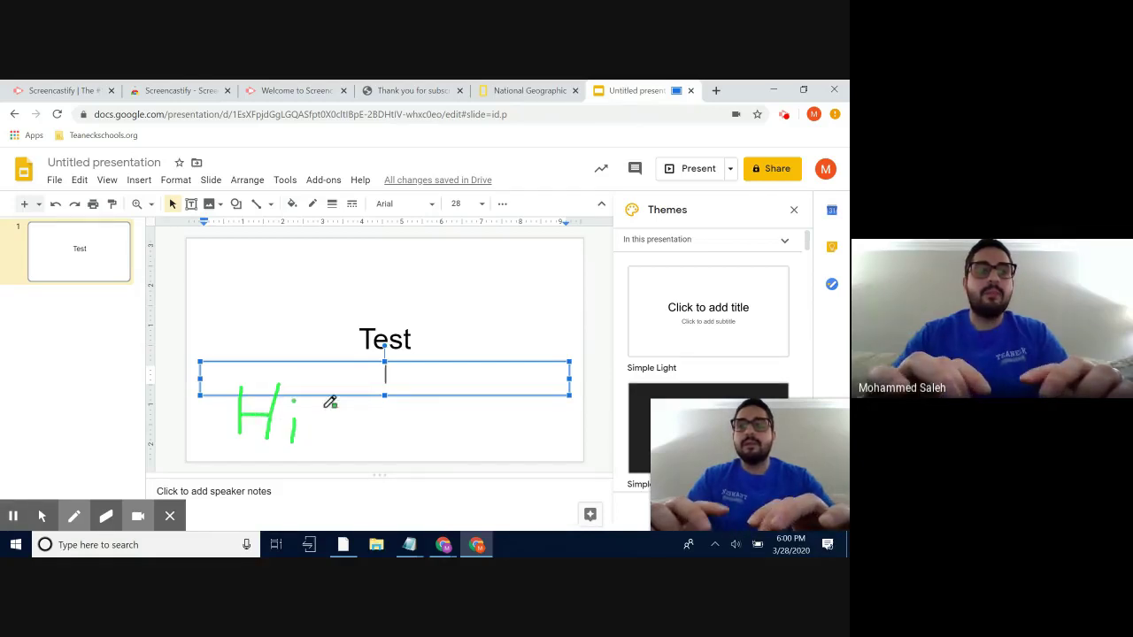
# - Erase the handwritten 'Hi', then pause and end the recording
pyautogui.click(106, 516)
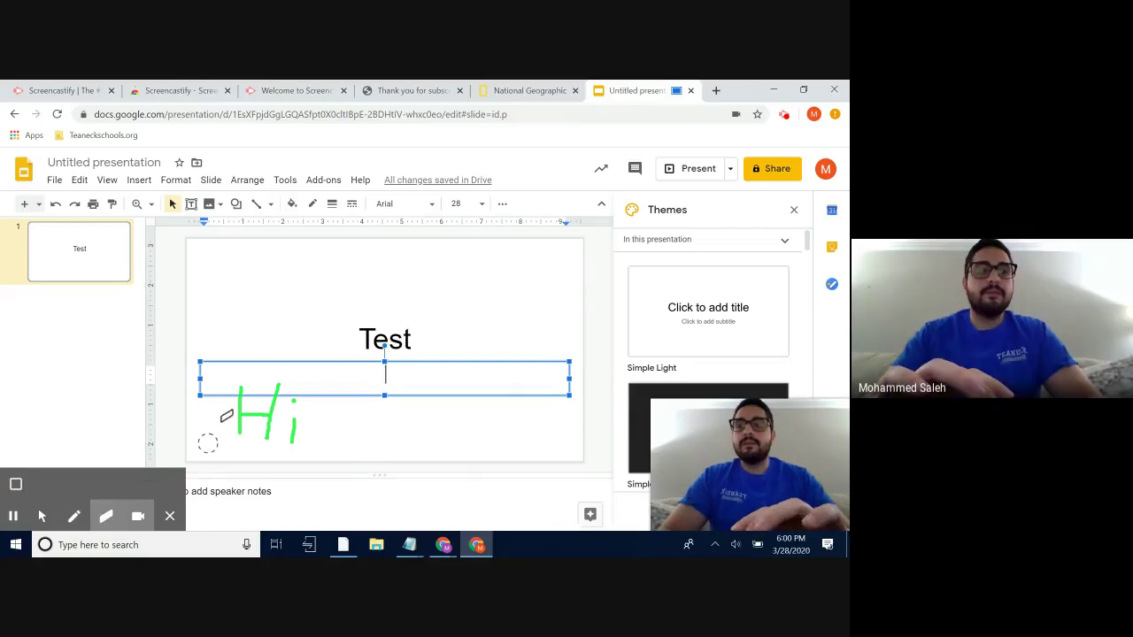
pyautogui.moveTo(240, 387)
pyautogui.mouseDown()
pyautogui.moveTo(242, 429)
pyautogui.moveTo(274, 412)
pyautogui.moveTo(274, 395)
pyautogui.moveTo(268, 438)
pyautogui.moveTo(301, 413)
pyautogui.mouseUp()
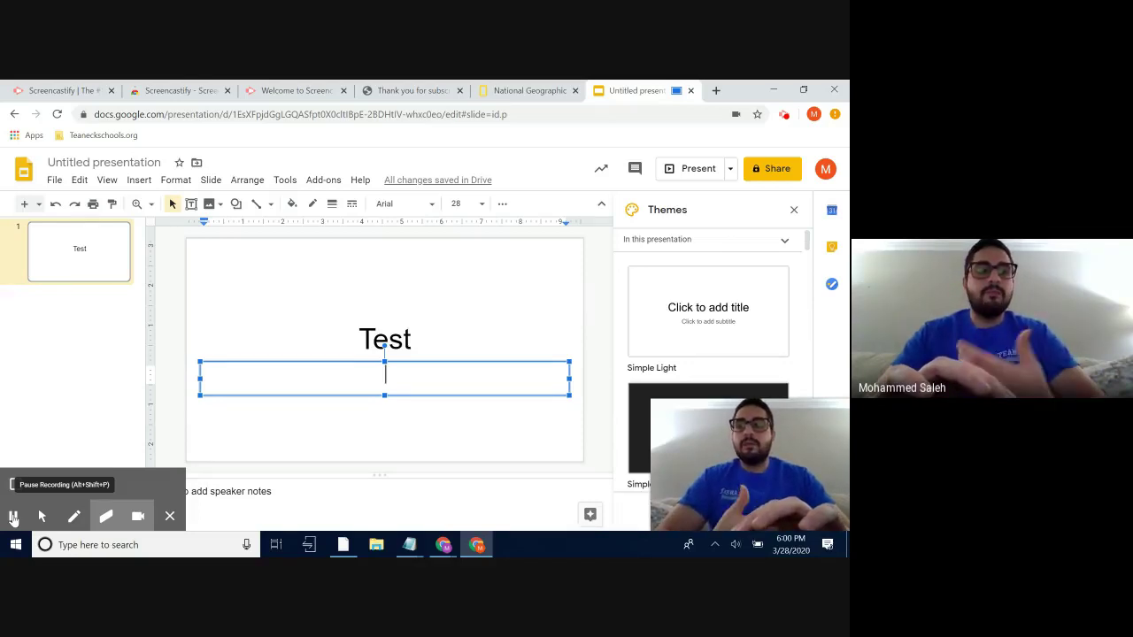
pyautogui.click(13, 517)
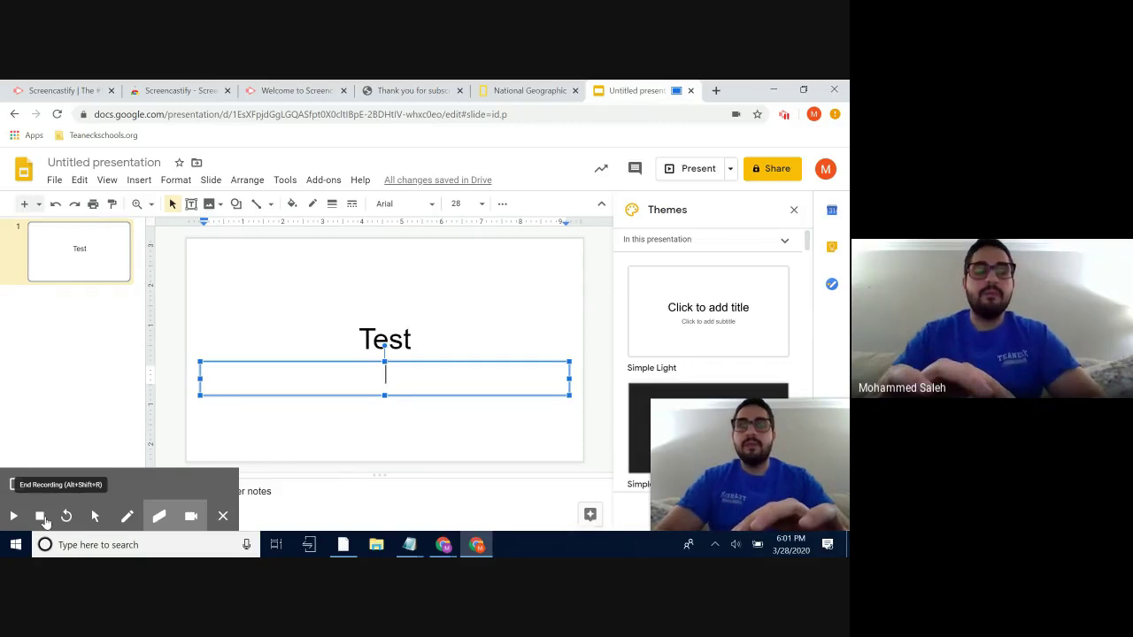
pyautogui.click(41, 520)
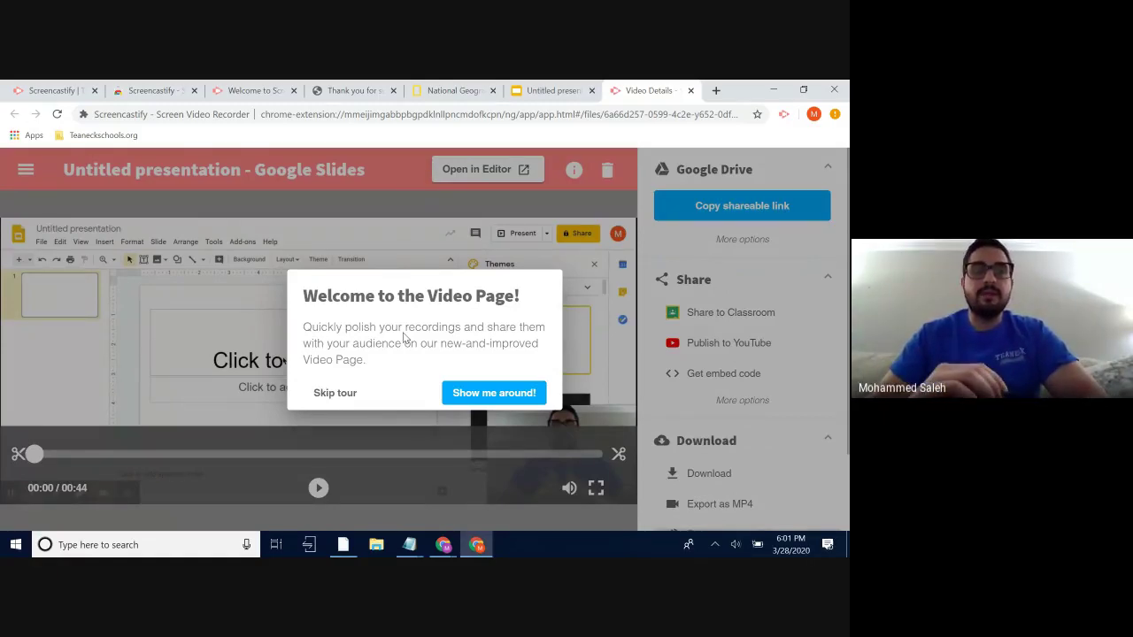
# - Skip the Video Page tour and review the Share and Download options
pyautogui.click(336, 392)
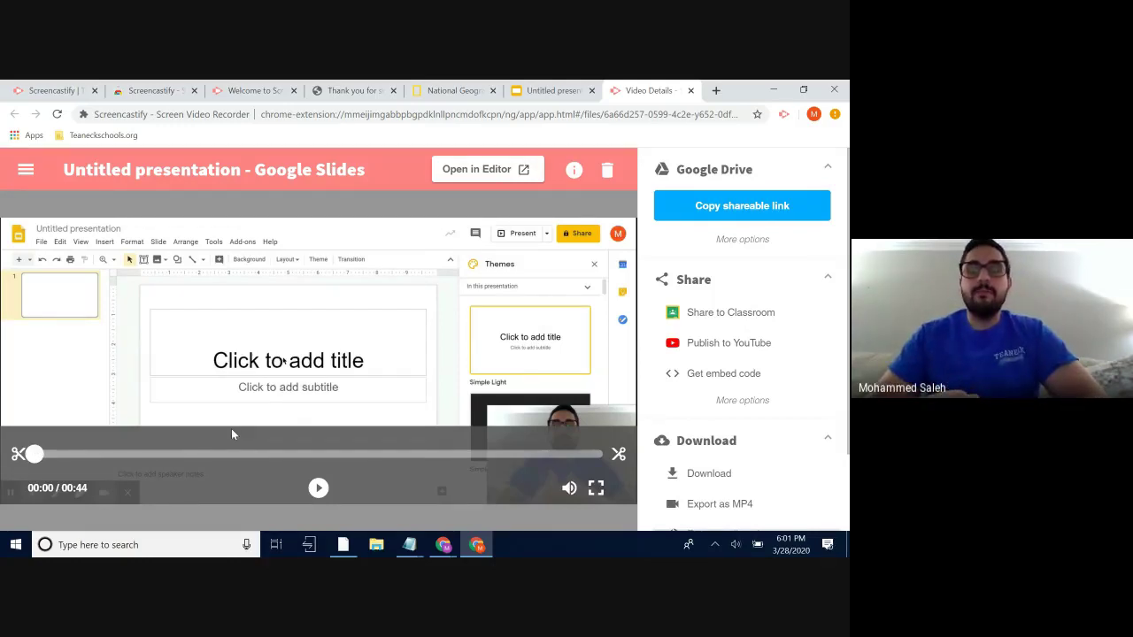
pyautogui.scroll(-3, 704, 399)
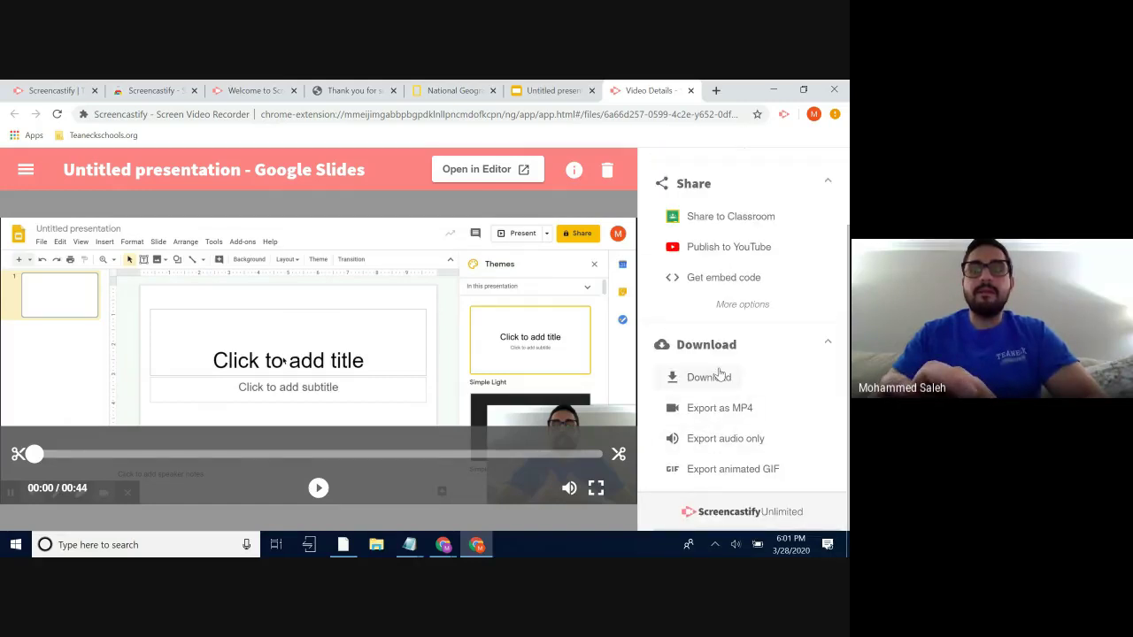
pyautogui.scroll(2, 715, 375)
pyautogui.scroll(-1, 699, 301)
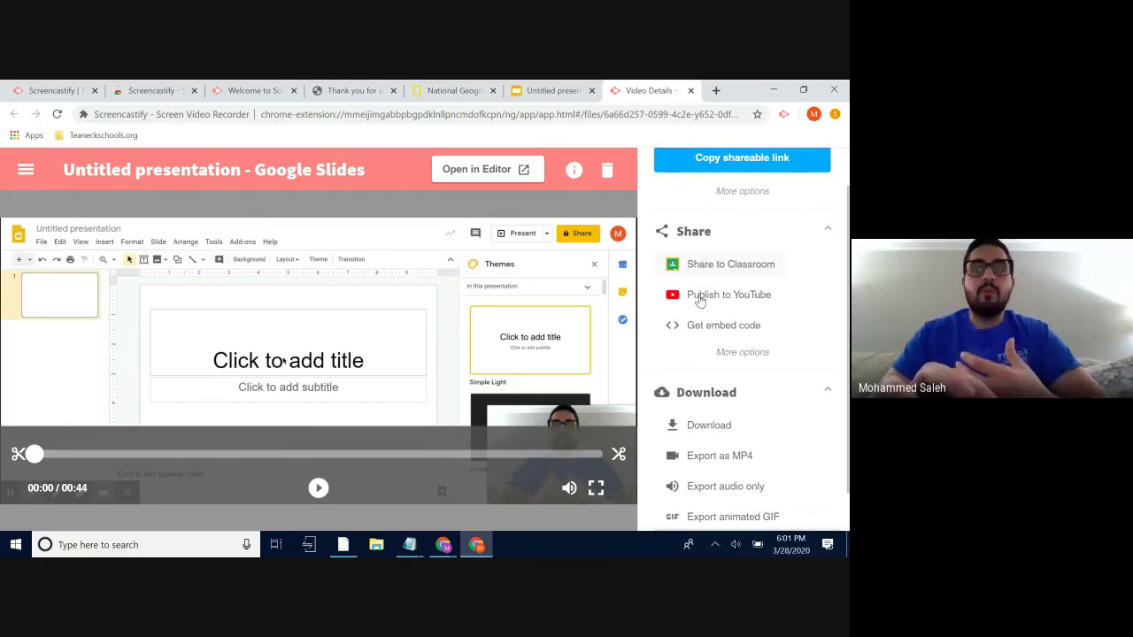
pyautogui.scroll(2, 699, 301)
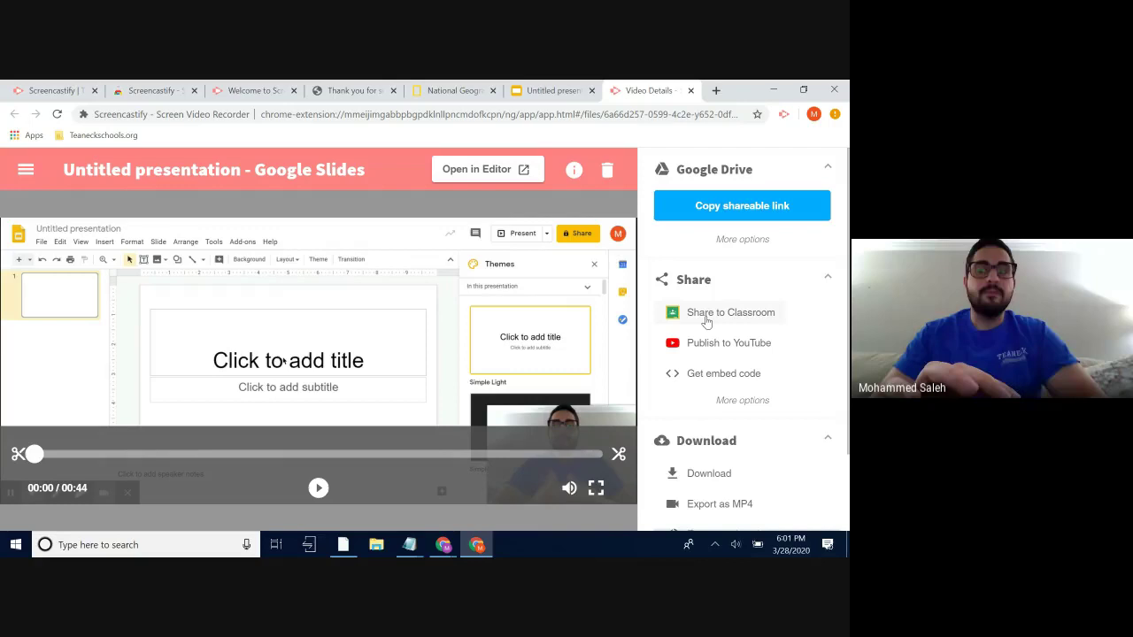
# - Share the recording to Google Classroom as a Tech Class announcement
pyautogui.click(706, 323)
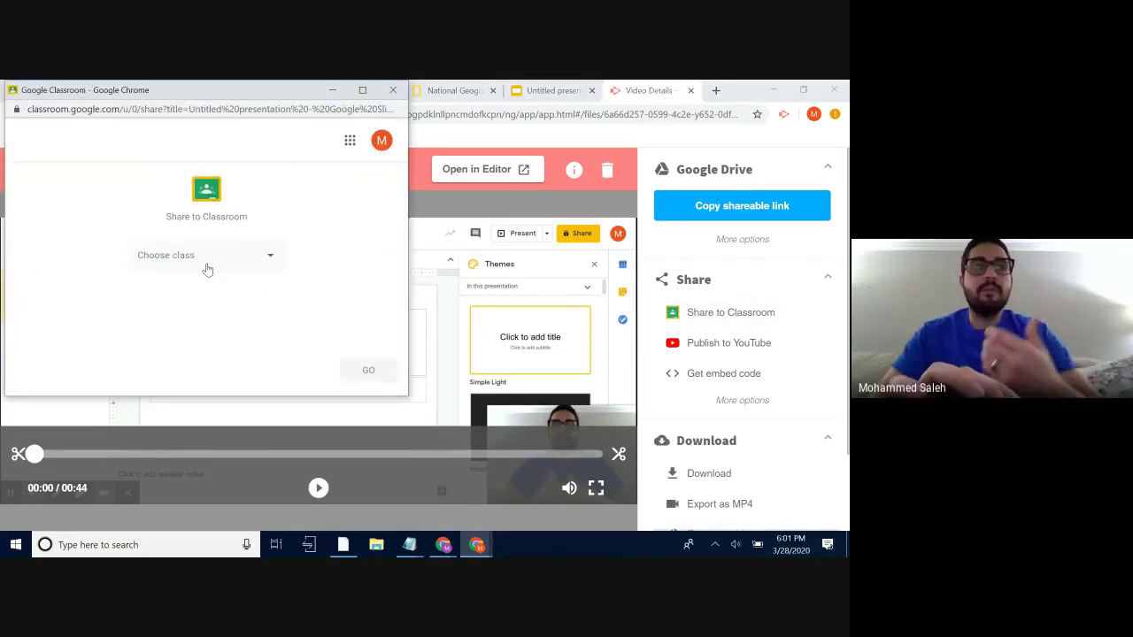
pyautogui.click(239, 259)
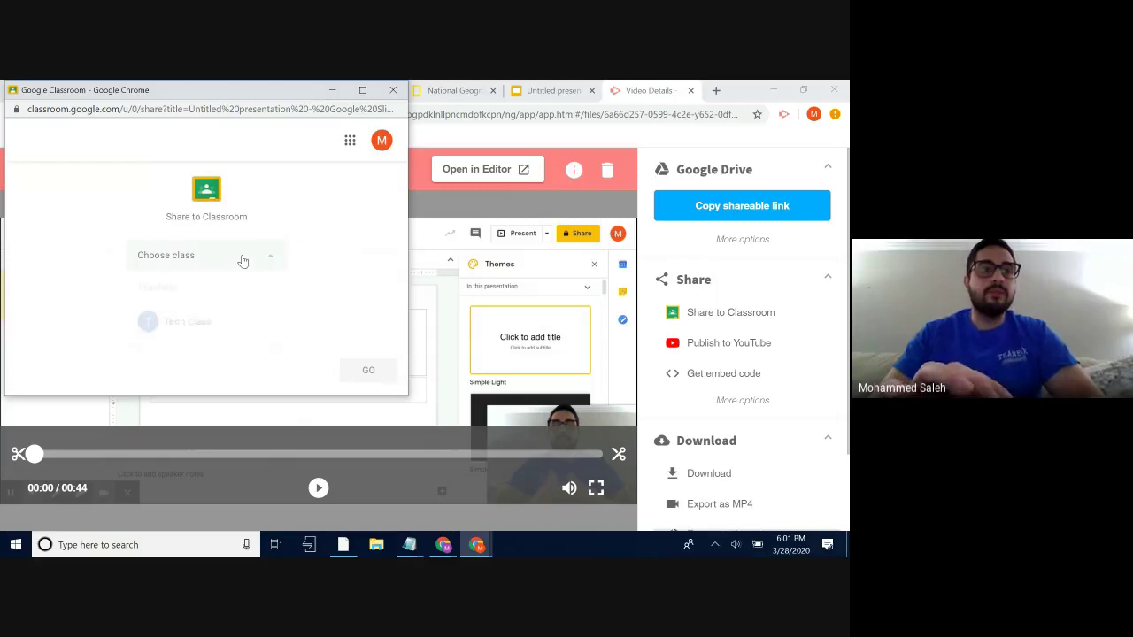
pyautogui.click(195, 323)
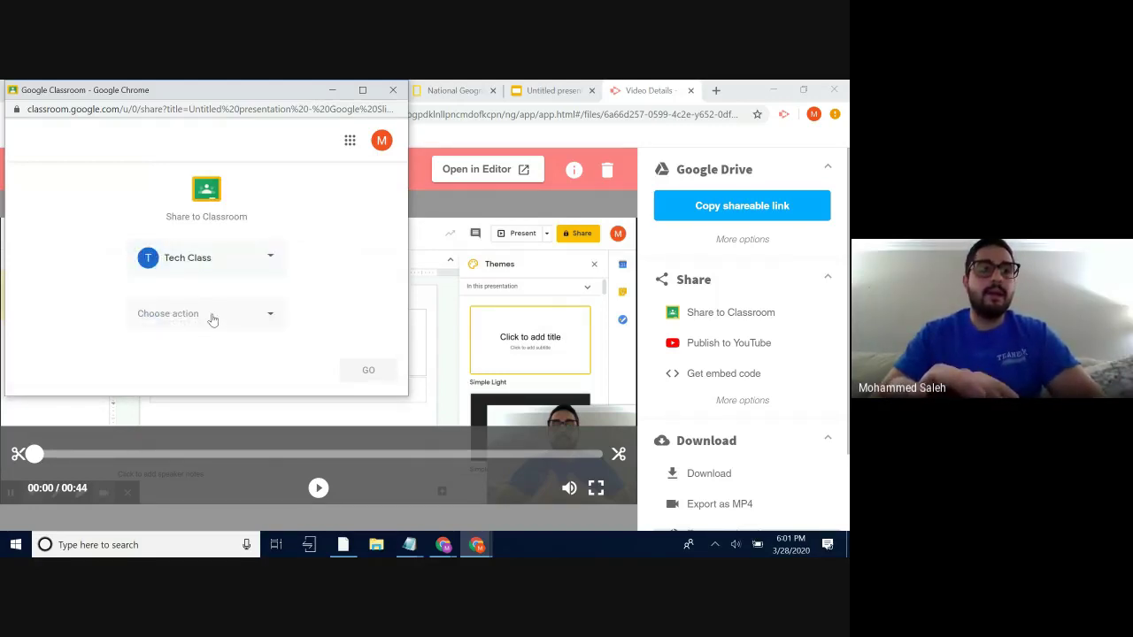
pyautogui.click(212, 317)
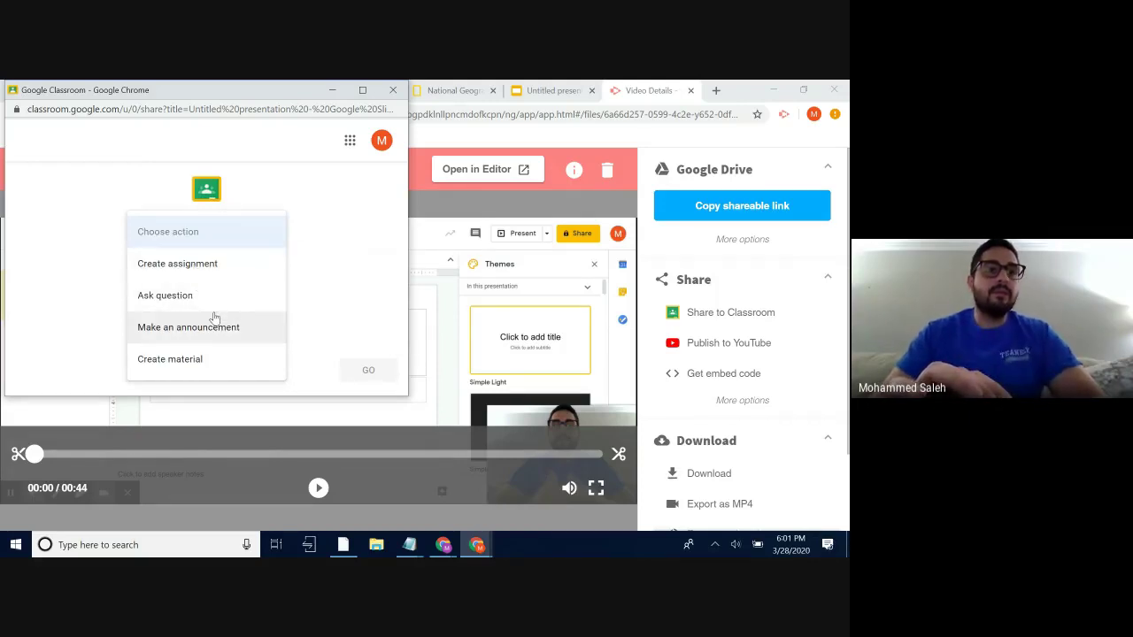
pyautogui.click(211, 341)
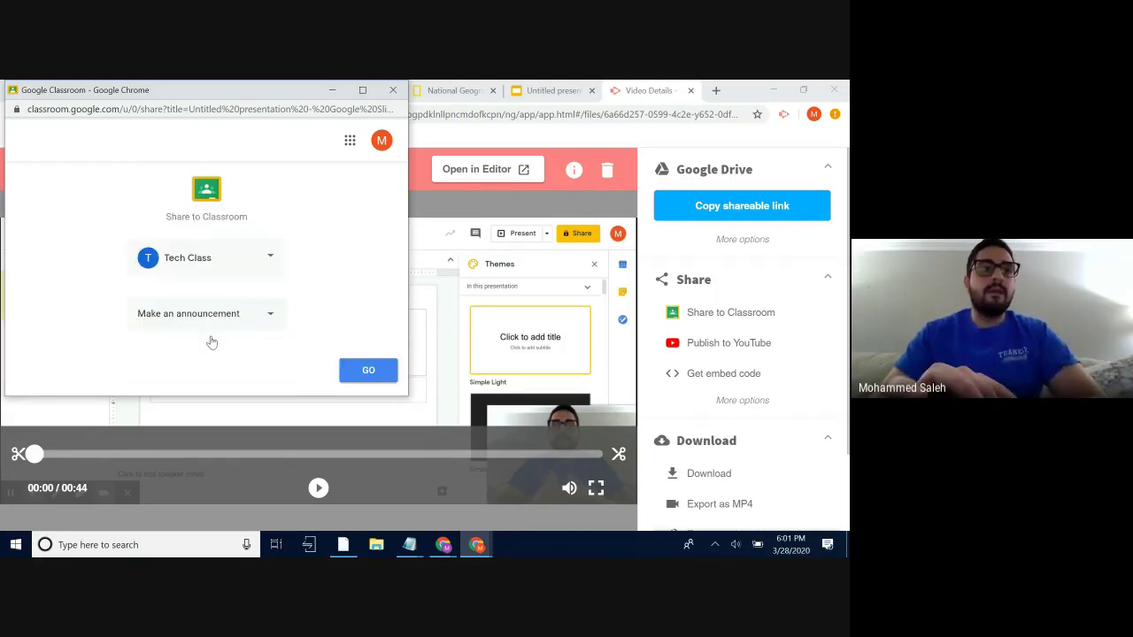
pyautogui.click(368, 371)
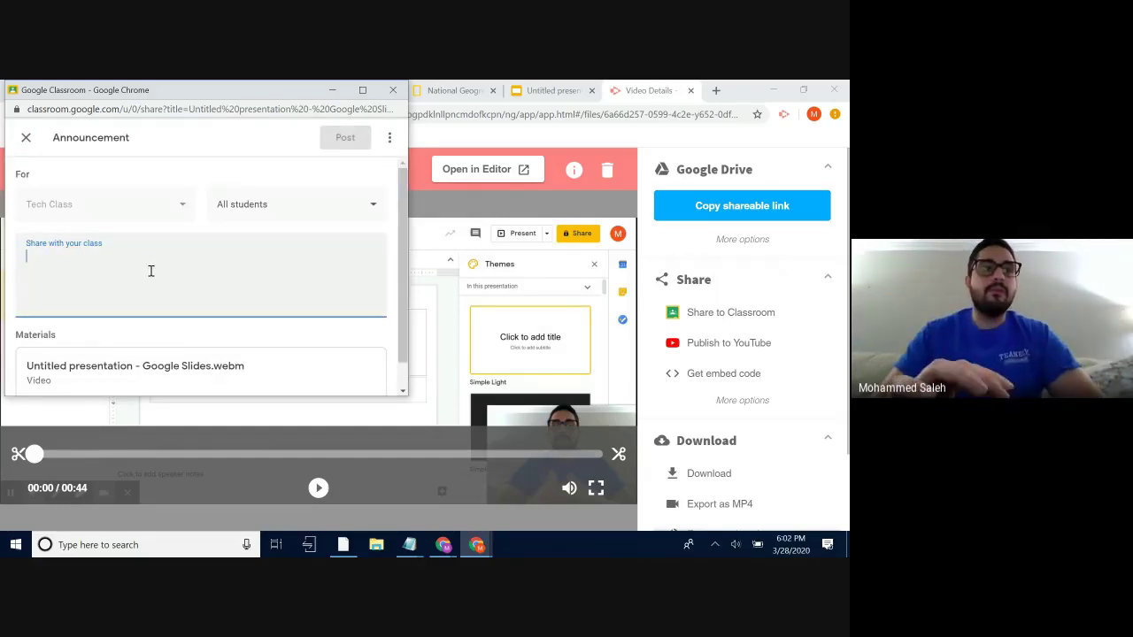
# - Post the announcement 'Please watch this video', view it, then return to the video page
pyautogui.write('Ple')
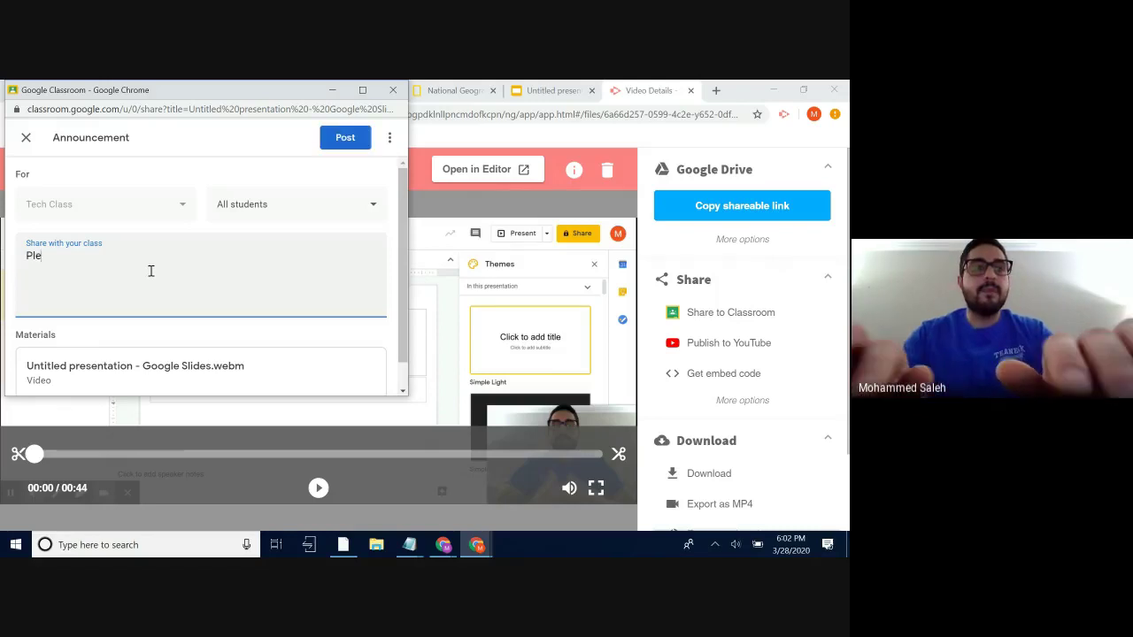
pyautogui.write('ase watch this video.')
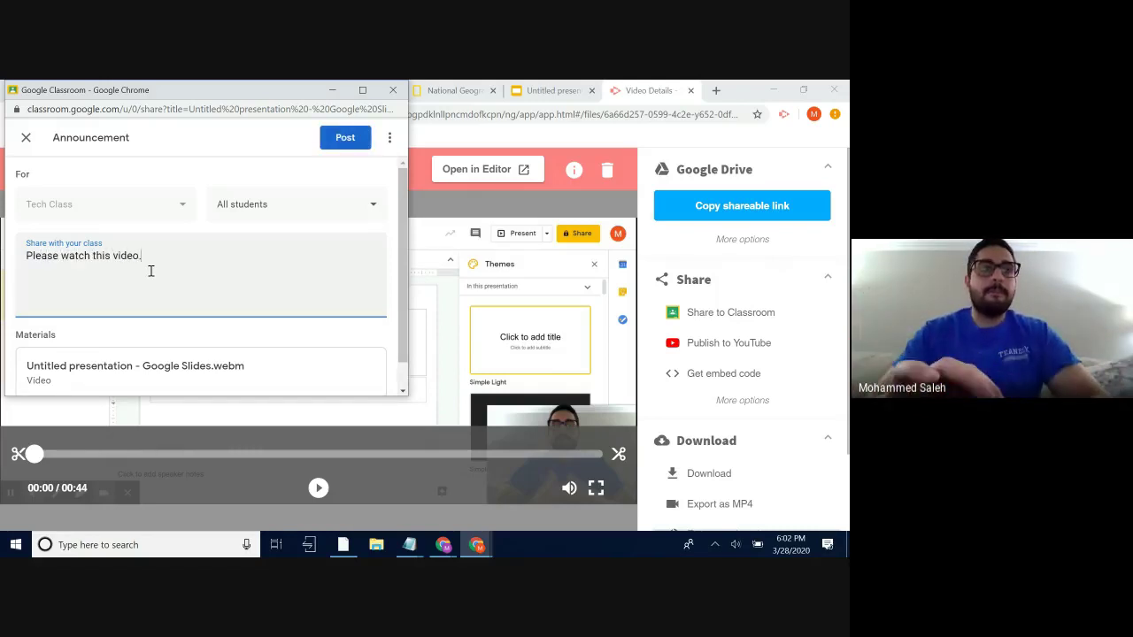
pyautogui.scroll(-1, 151, 271)
pyautogui.click(330, 142)
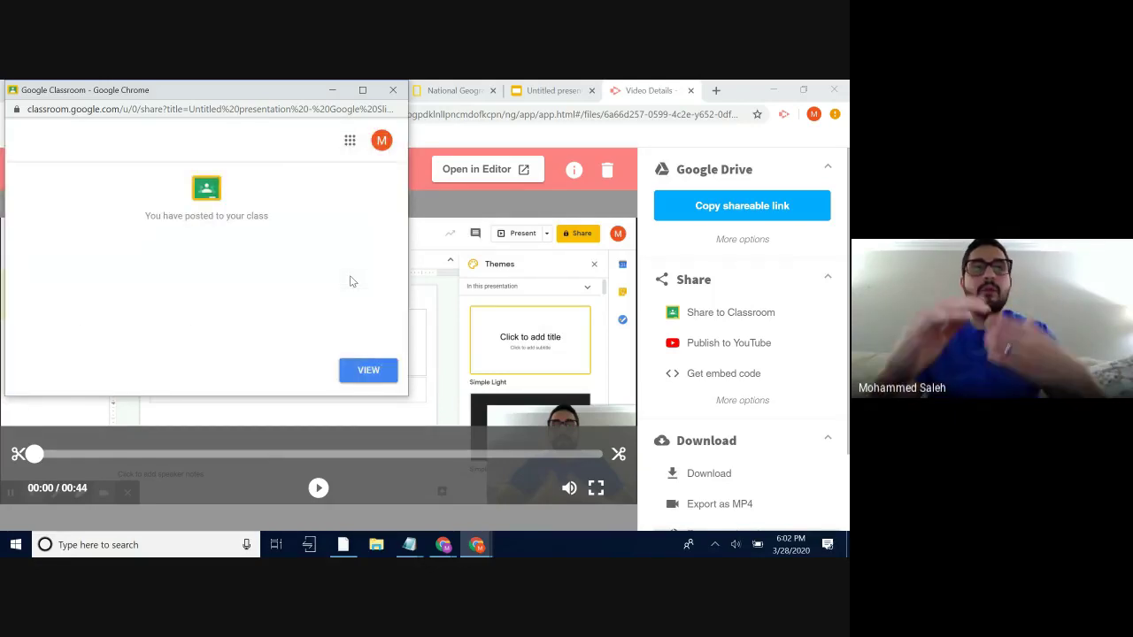
pyautogui.click(368, 370)
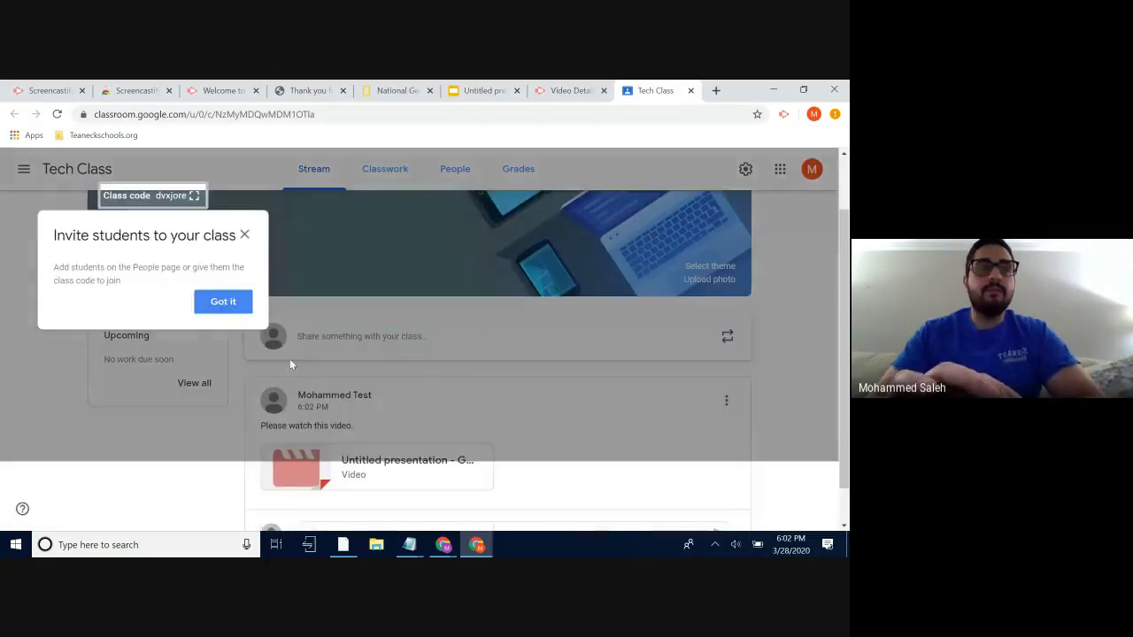
pyautogui.click(223, 301)
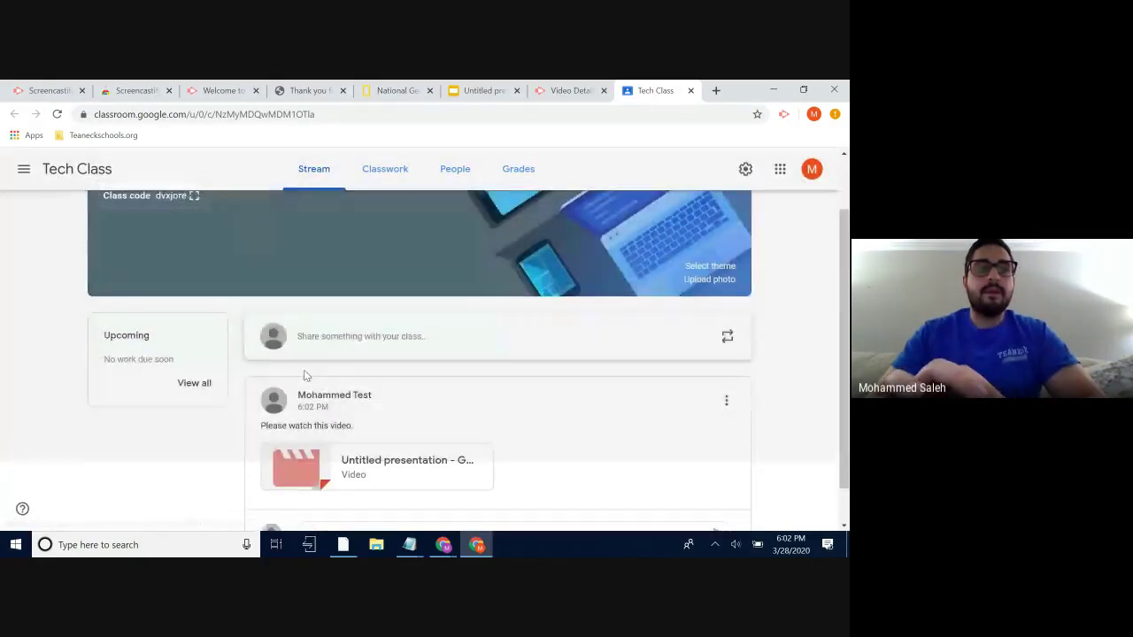
pyautogui.click(573, 88)
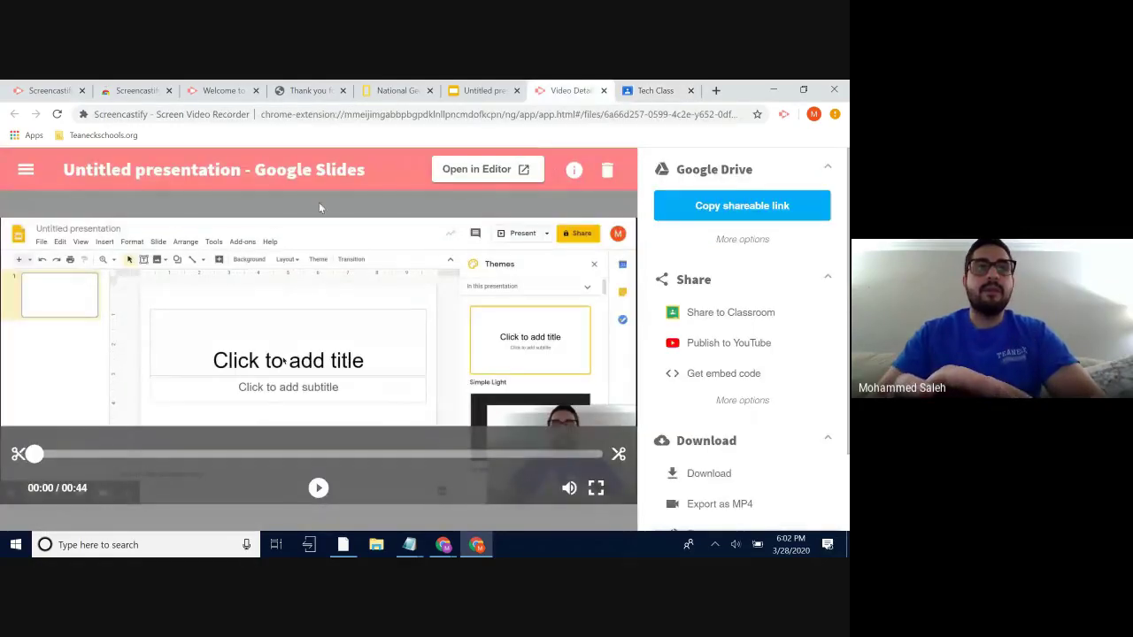
# - Retitle the recording 'Rename recording' and start a new browser tab
pyautogui.click(284, 170)
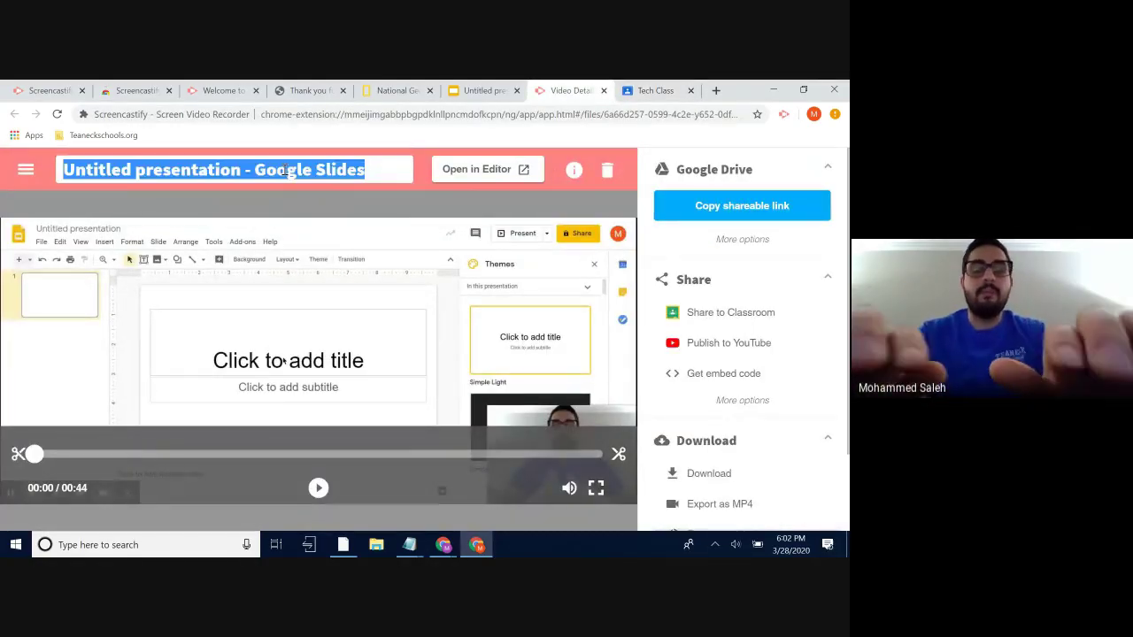
pyautogui.write('Rename')
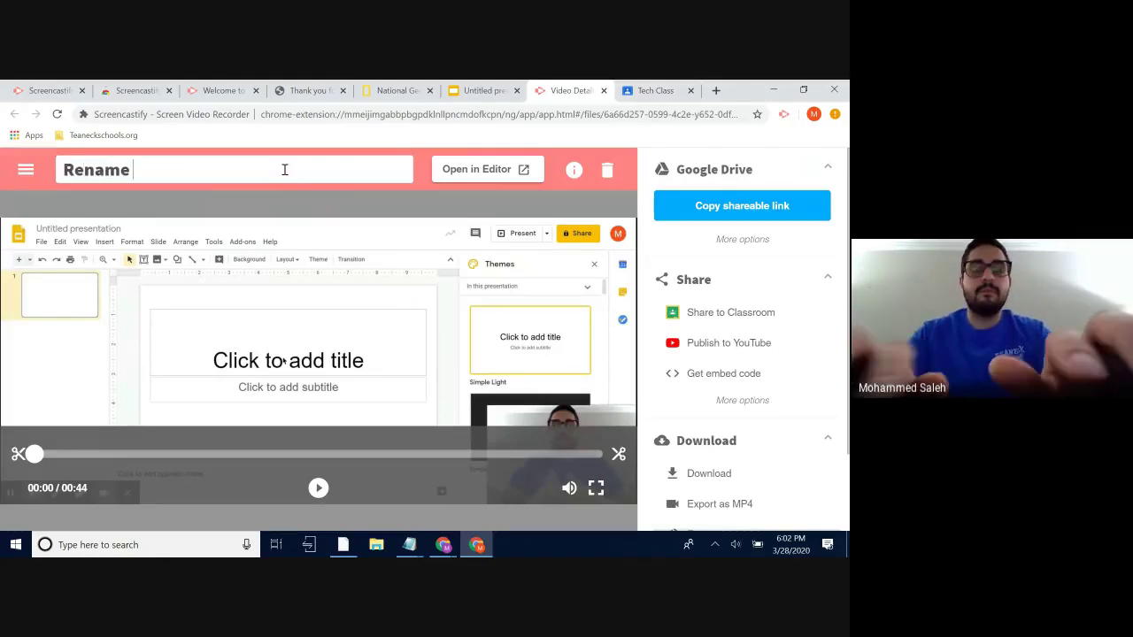
pyautogui.write(' recording')
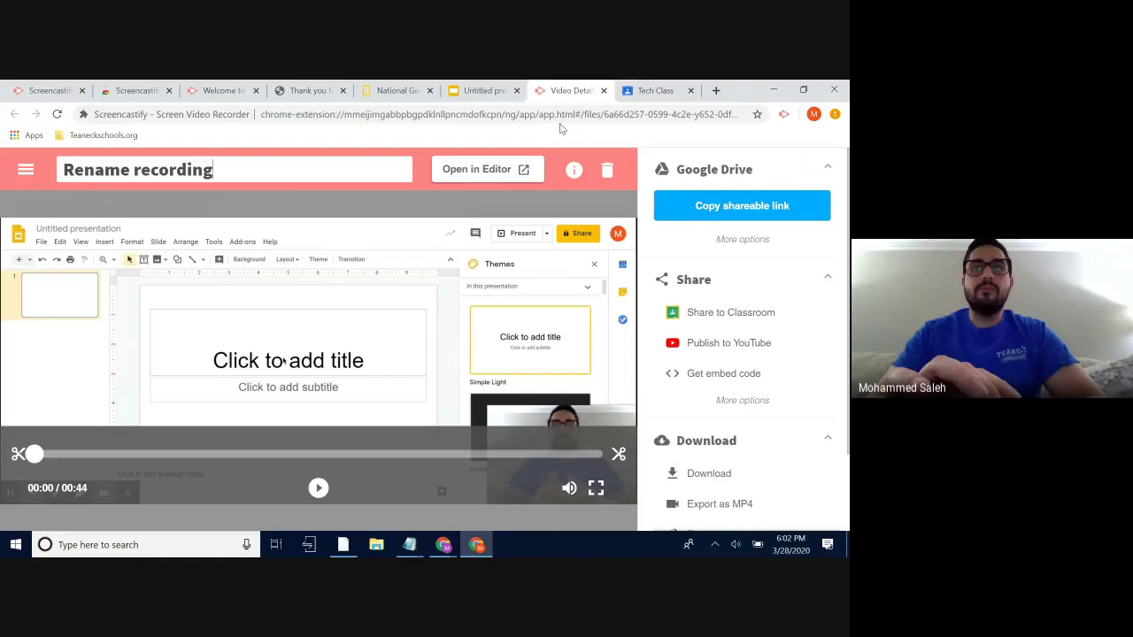
pyautogui.click(717, 90)
# - Go to drive.google.com and open the Screencastify folder in My Drive
pyautogui.write('drive.google')
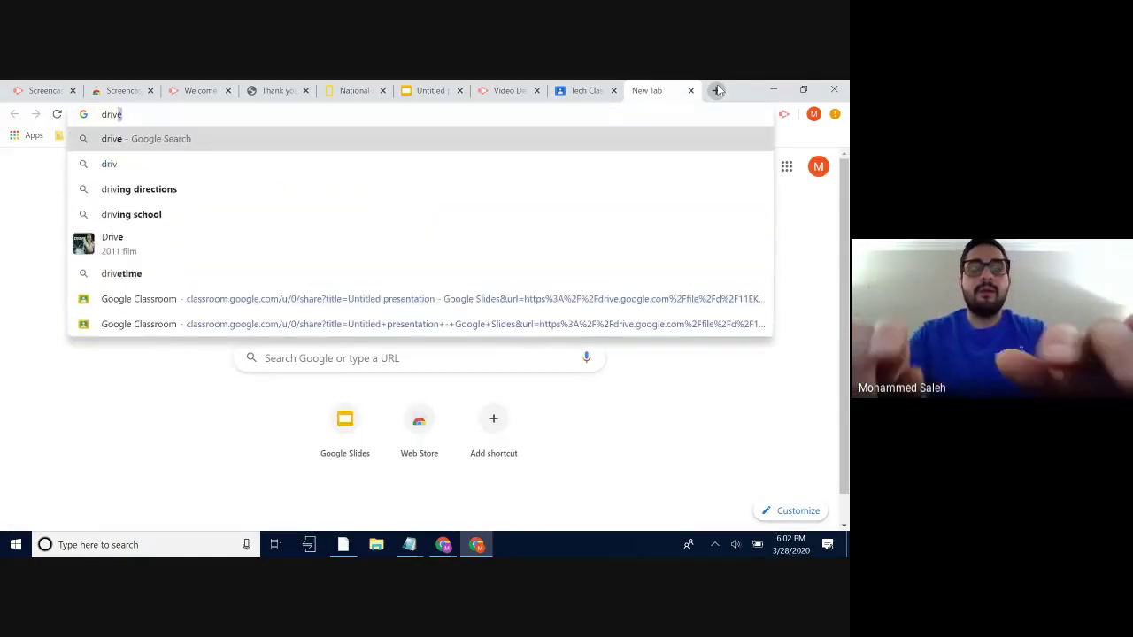
pyautogui.write('.com')
pyautogui.press('Return')
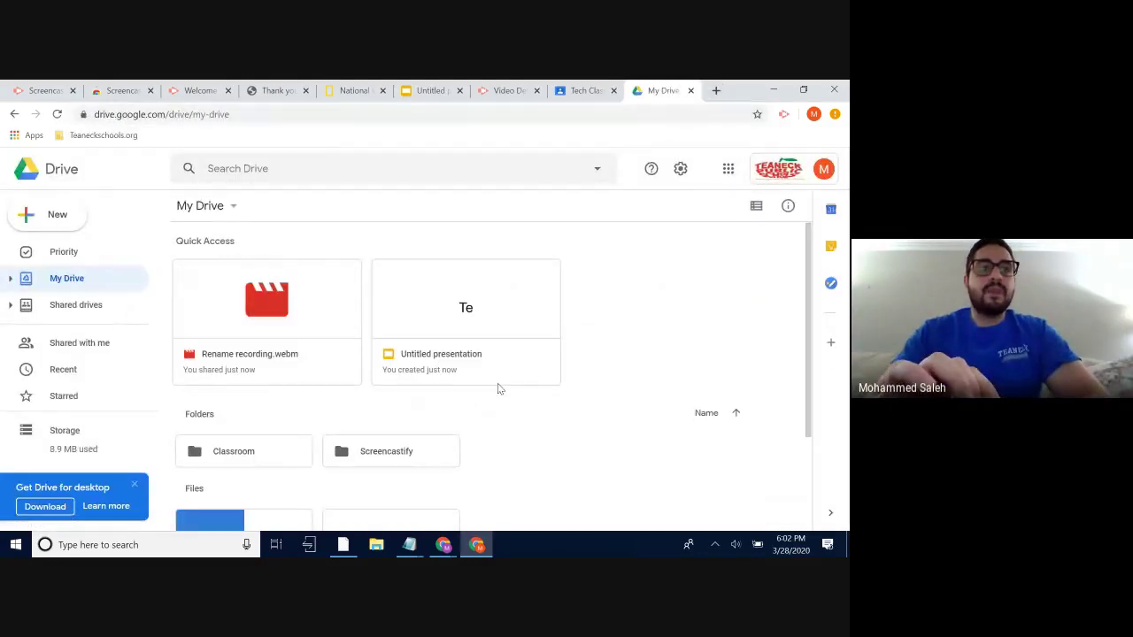
pyautogui.scroll(-3, 497, 397)
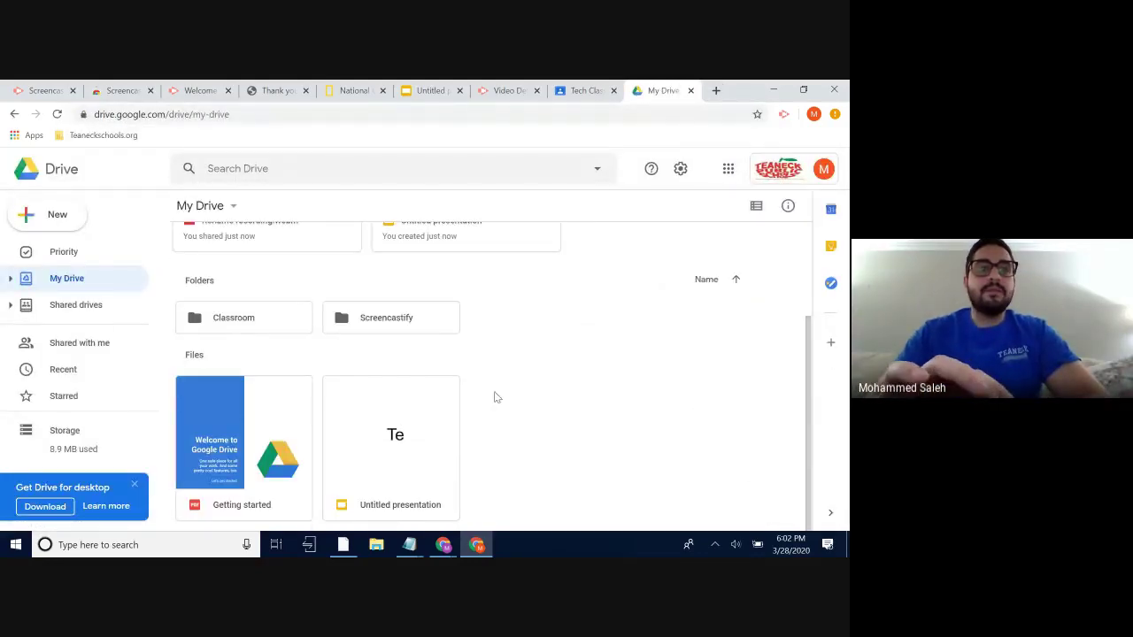
pyautogui.click(393, 318)
pyautogui.doubleClick(393, 318)
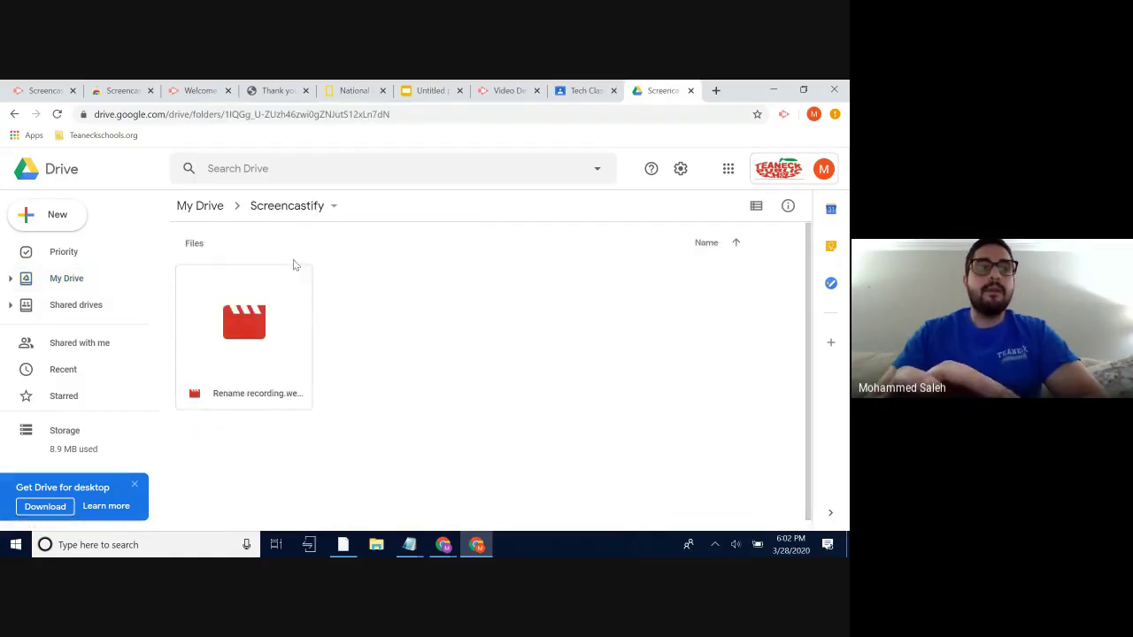